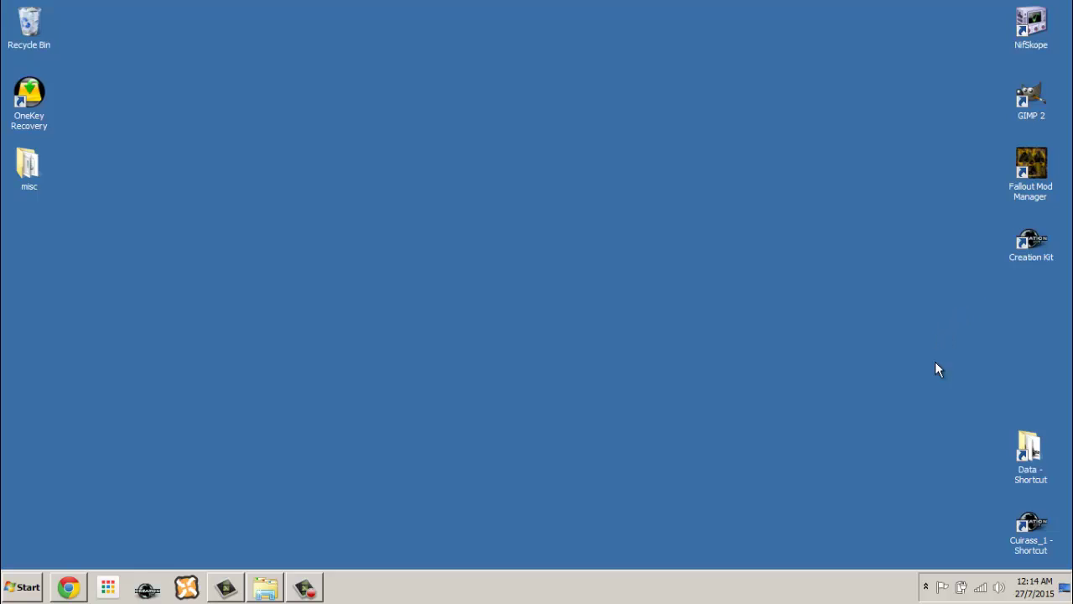
Preview the Cuirass_1 mesh in Creation Kit, dismiss its texture warnings, and close it.
{"action": "left_click", "coordinate": [1029, 520]}
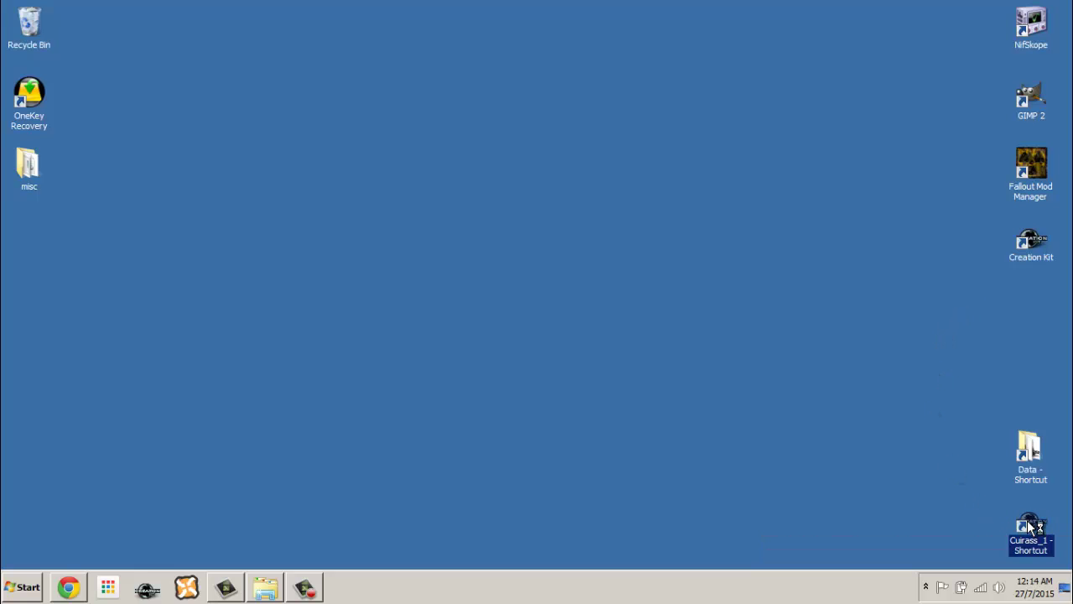
{"action": "double_click", "coordinate": [1029, 526]}
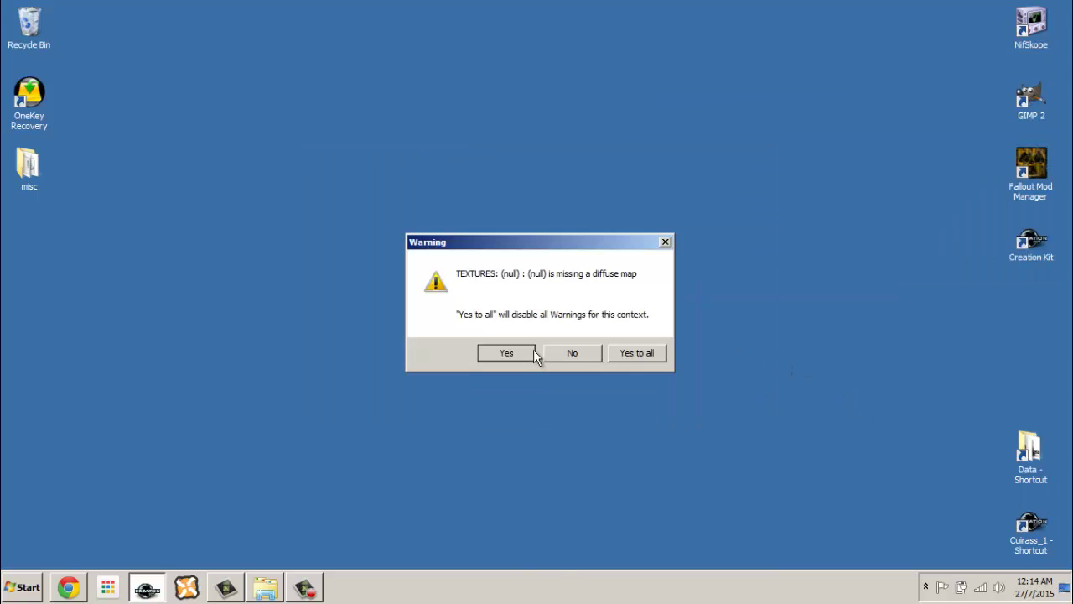
{"action": "left_click", "coordinate": [530, 356]}
{"action": "left_click", "coordinate": [626, 359]}
{"action": "left_click_drag", "start_coordinate": [734, 232], "coordinate": [498, 258]}
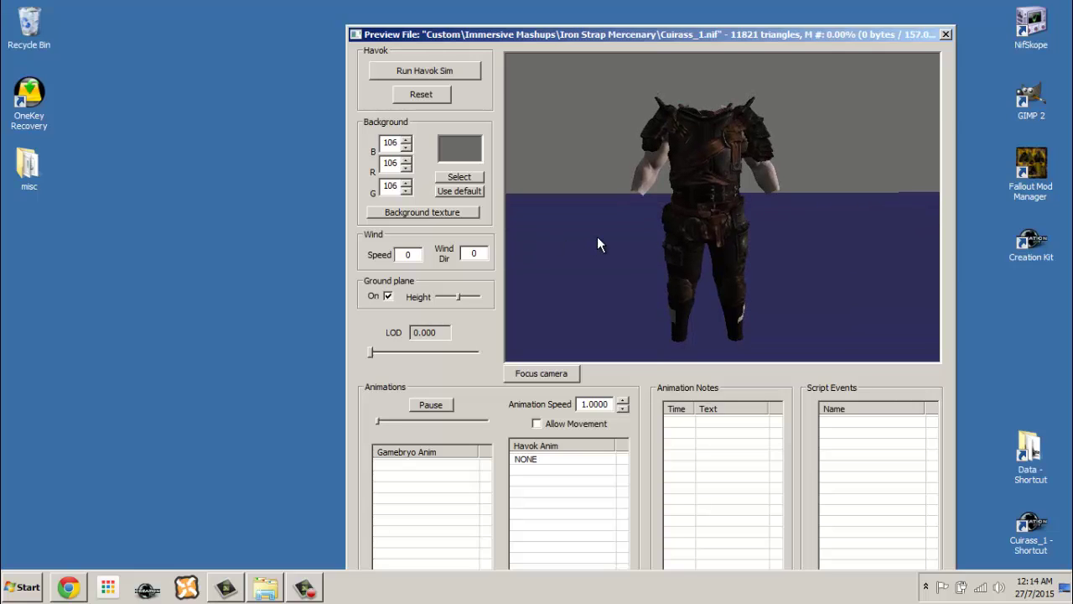
{"action": "left_click", "coordinate": [945, 35]}
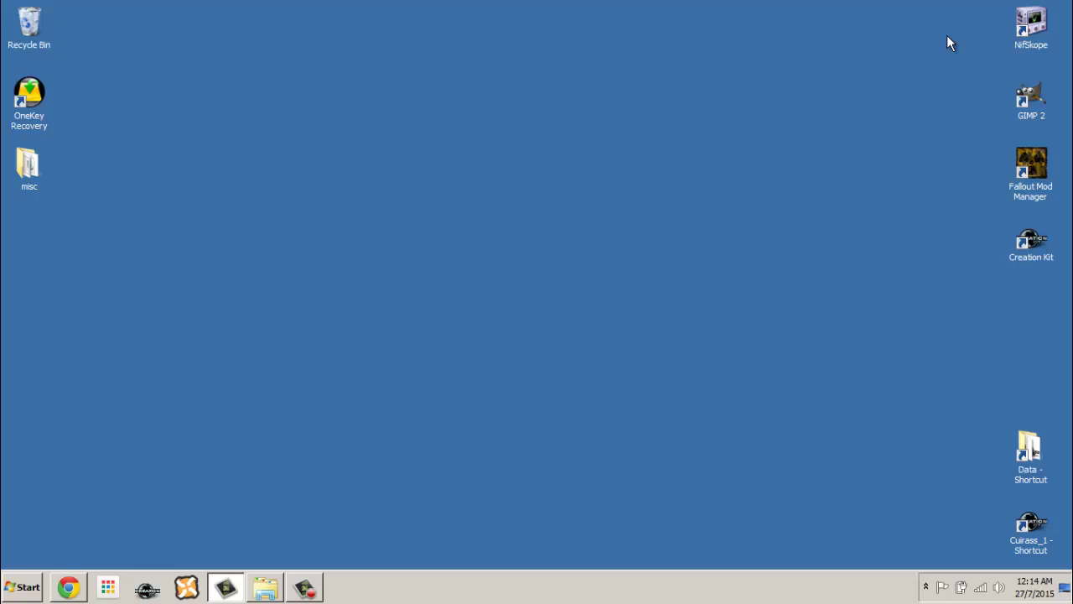
Open the game's Data folder and load the Skyrim - Meshes archive in BSA Browser.
{"action": "double_click", "coordinate": [1035, 451]}
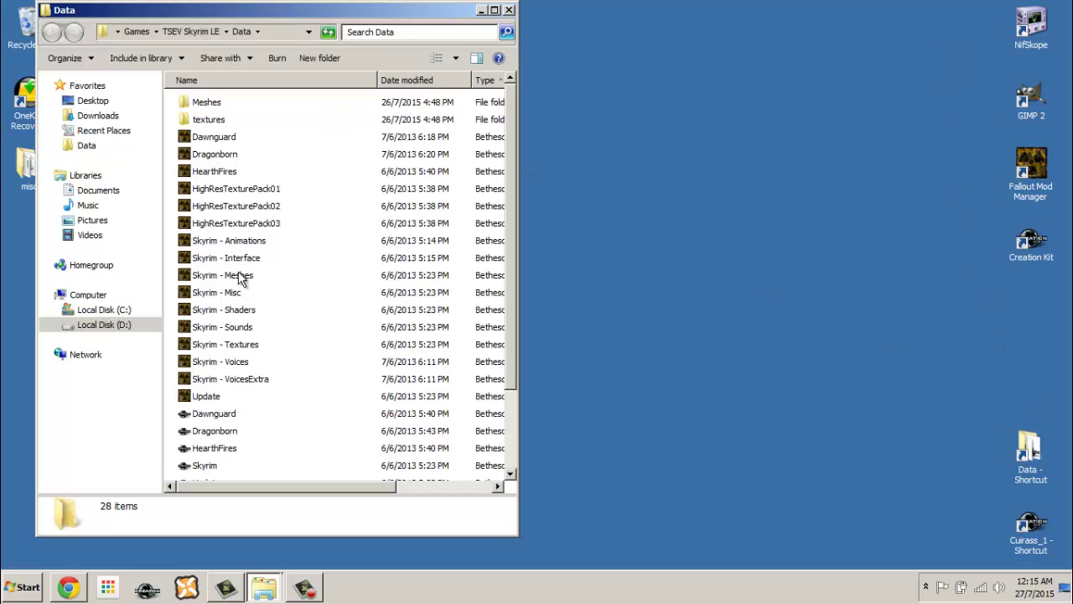
{"action": "left_click", "coordinate": [241, 279]}
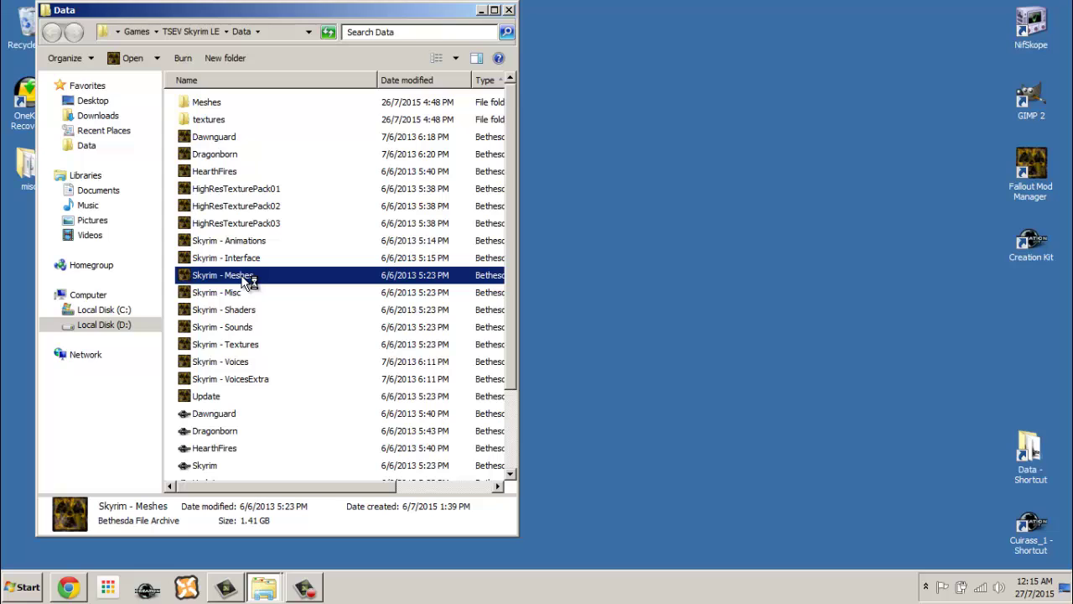
{"action": "double_click", "coordinate": [241, 280]}
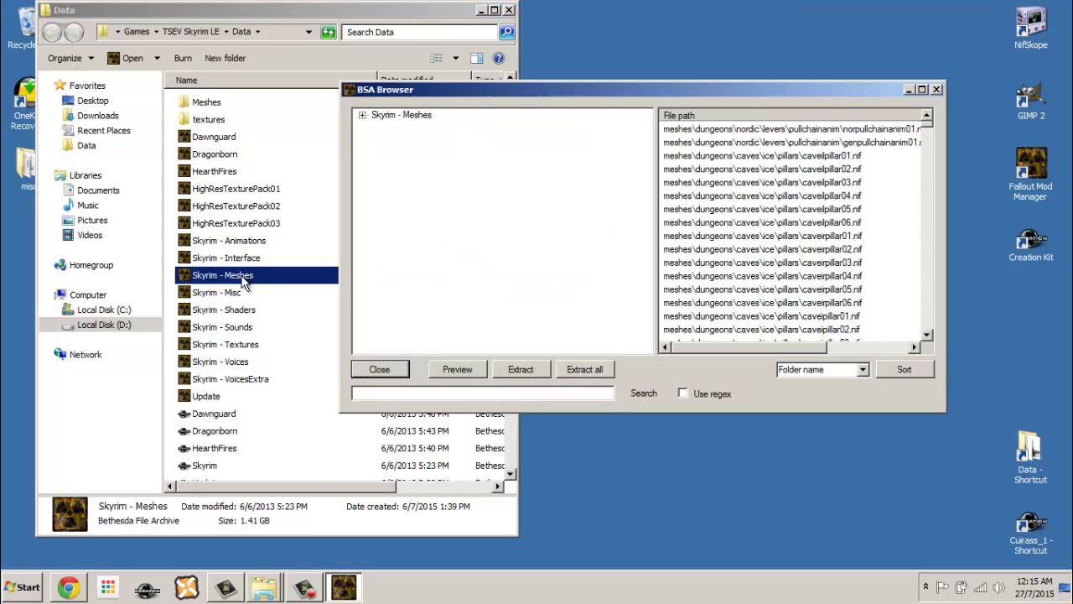
Browse the archive to meshes\armor\iron\male to list the male iron armour meshes.
{"action": "left_click", "coordinate": [362, 115]}
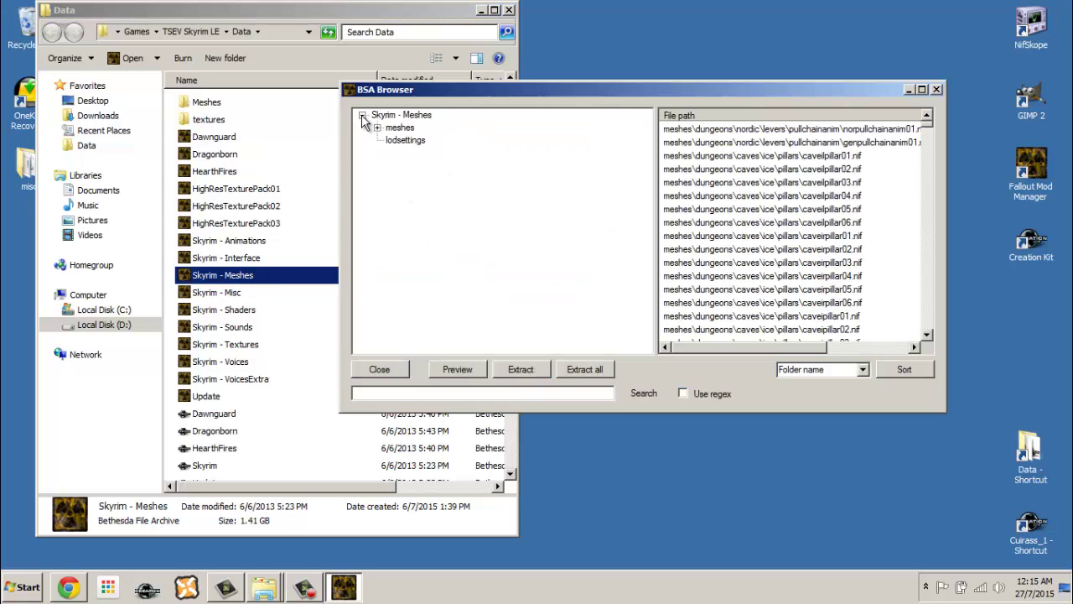
{"action": "left_click", "coordinate": [377, 128]}
{"action": "left_click", "coordinate": [411, 190]}
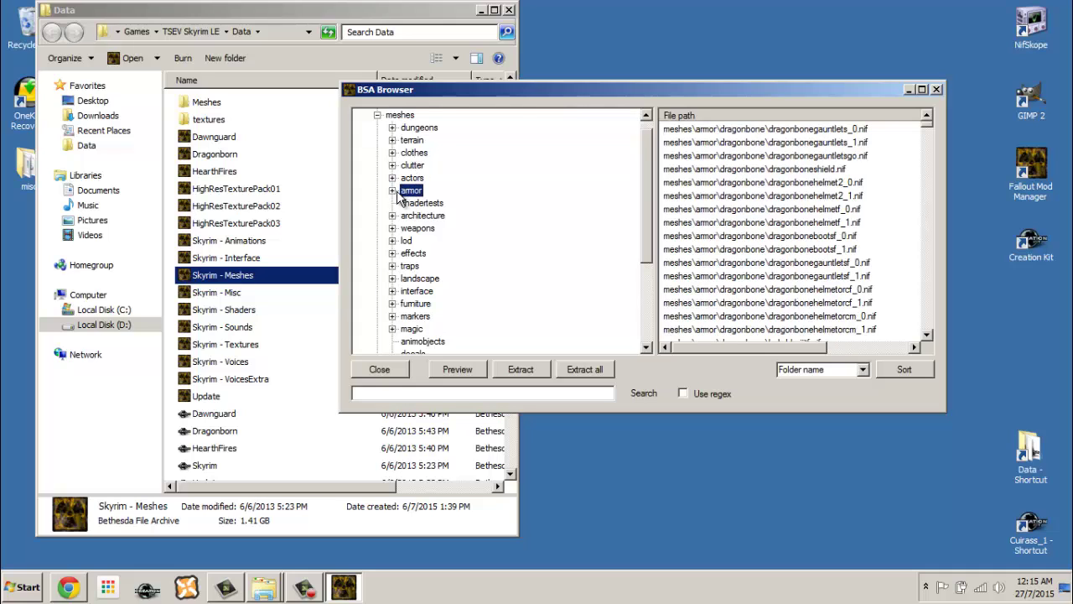
{"action": "left_click", "coordinate": [392, 190]}
{"action": "scroll", "coordinate": [485, 235], "scroll_direction": "down", "scroll_amount": 6}
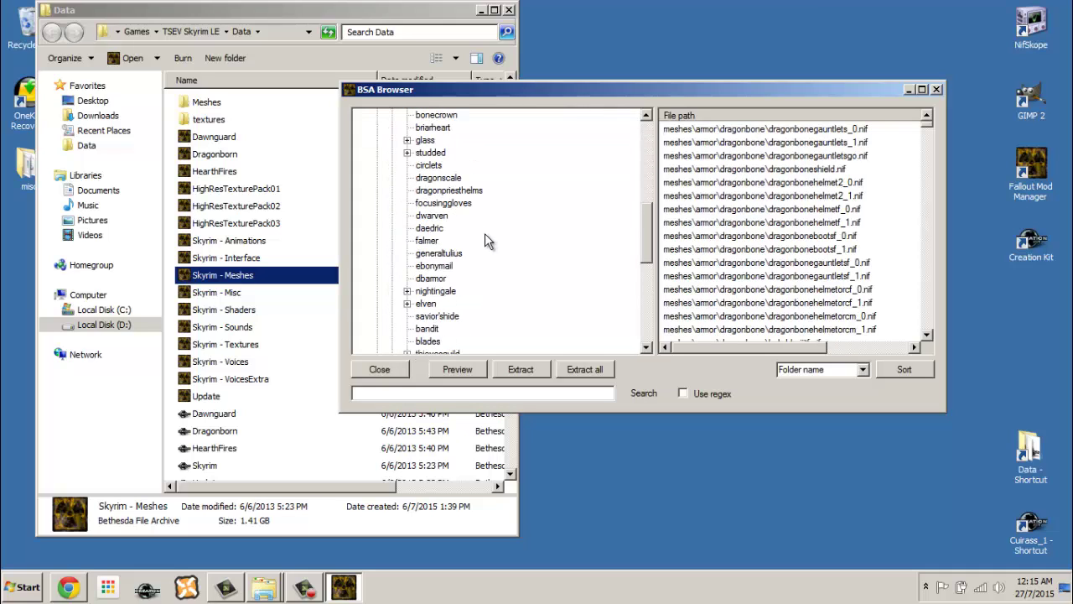
{"action": "scroll", "coordinate": [479, 249], "scroll_direction": "up", "scroll_amount": 3}
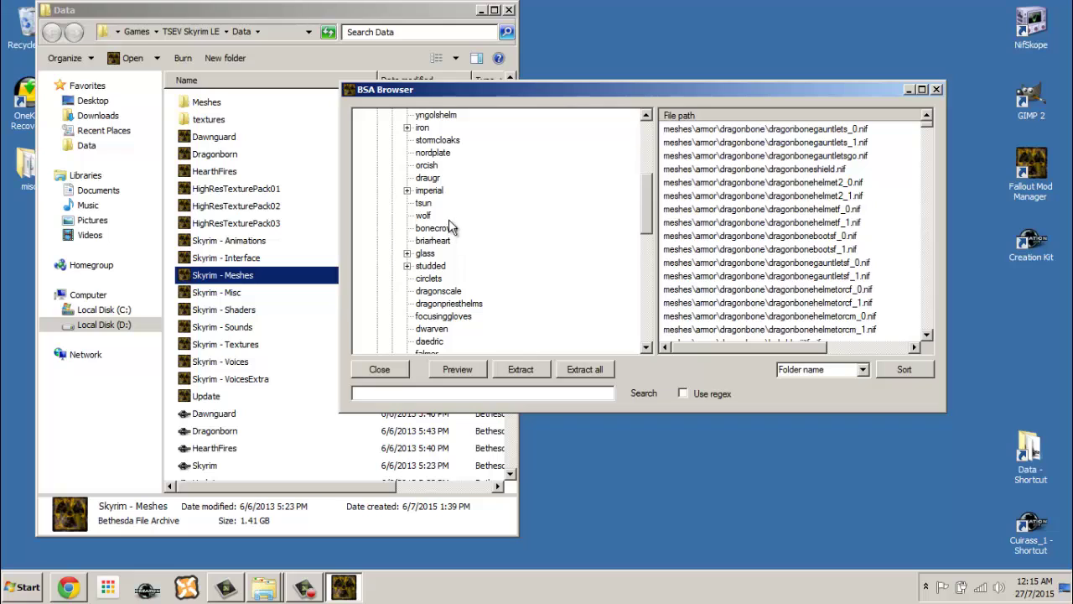
{"action": "left_click", "coordinate": [423, 129]}
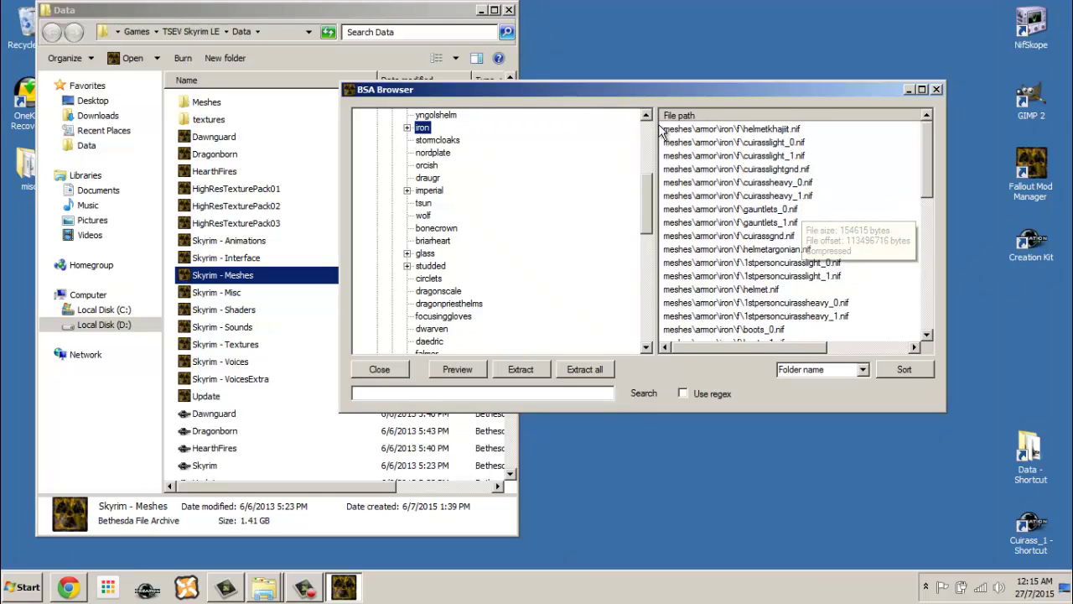
{"action": "double_click", "coordinate": [421, 130]}
{"action": "left_click", "coordinate": [439, 151]}
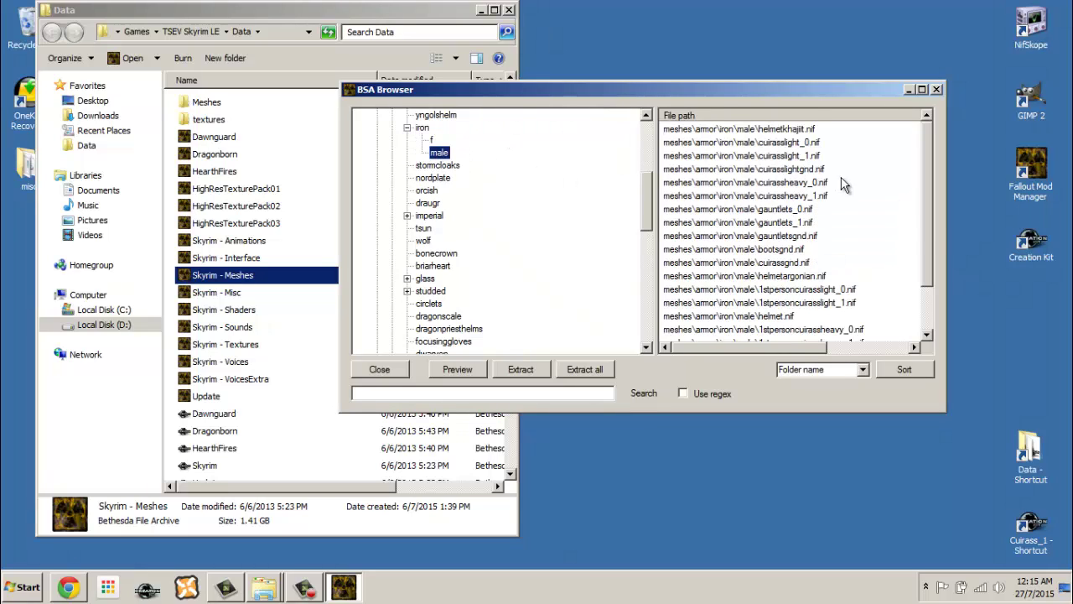
{"action": "left_click_drag", "start_coordinate": [735, 92], "coordinate": [813, 61]}
Copy cuirassheavy_0.nif and cuirassheavy_1.nif into Meshes\Tutorial Meshes, then close BSA Browser.
{"action": "double_click", "coordinate": [198, 106]}
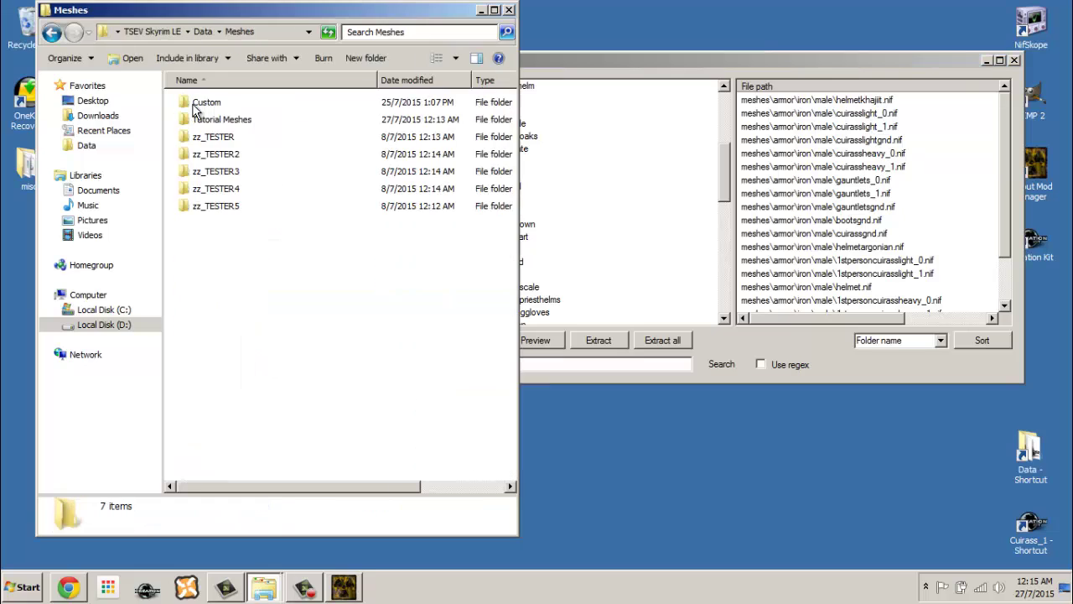
{"action": "double_click", "coordinate": [211, 120]}
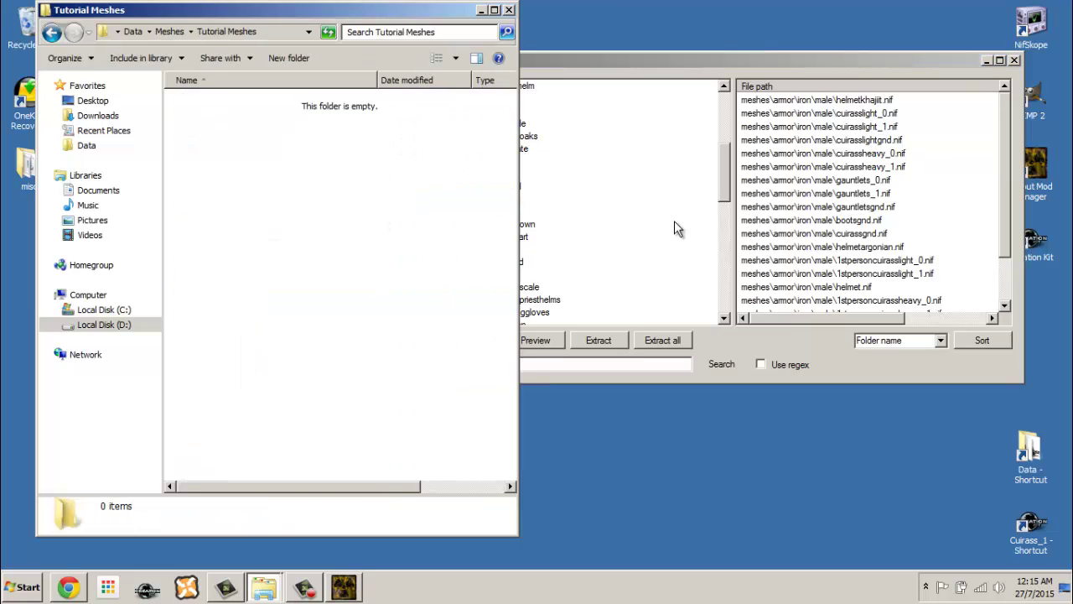
{"action": "left_click_drag", "start_coordinate": [890, 156], "coordinate": [299, 173]}
{"action": "left_click_drag", "start_coordinate": [765, 166], "coordinate": [343, 184]}
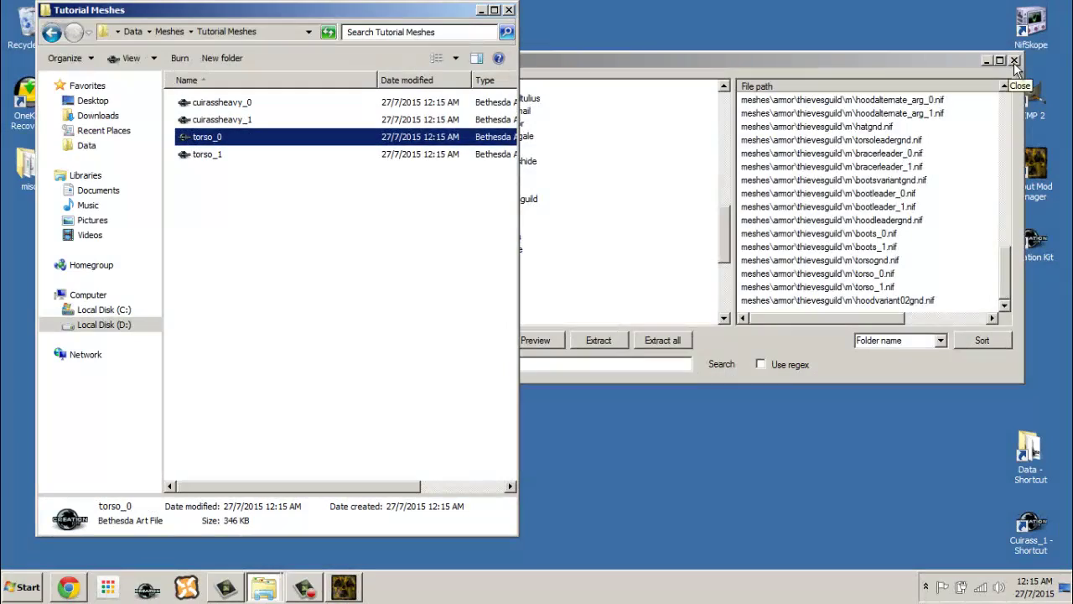
{"action": "left_click", "coordinate": [1013, 60]}
{"action": "left_click", "coordinate": [260, 193]}
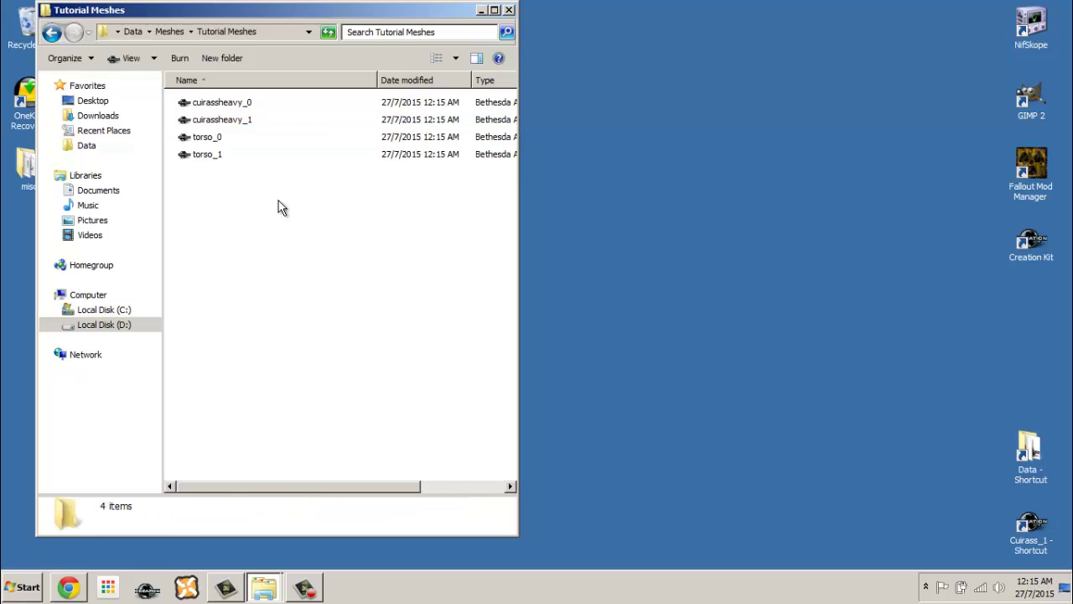
Open cuirassheavy_1 and torso_1 in NifSkope, side by side.
{"action": "right_click", "coordinate": [230, 124]}
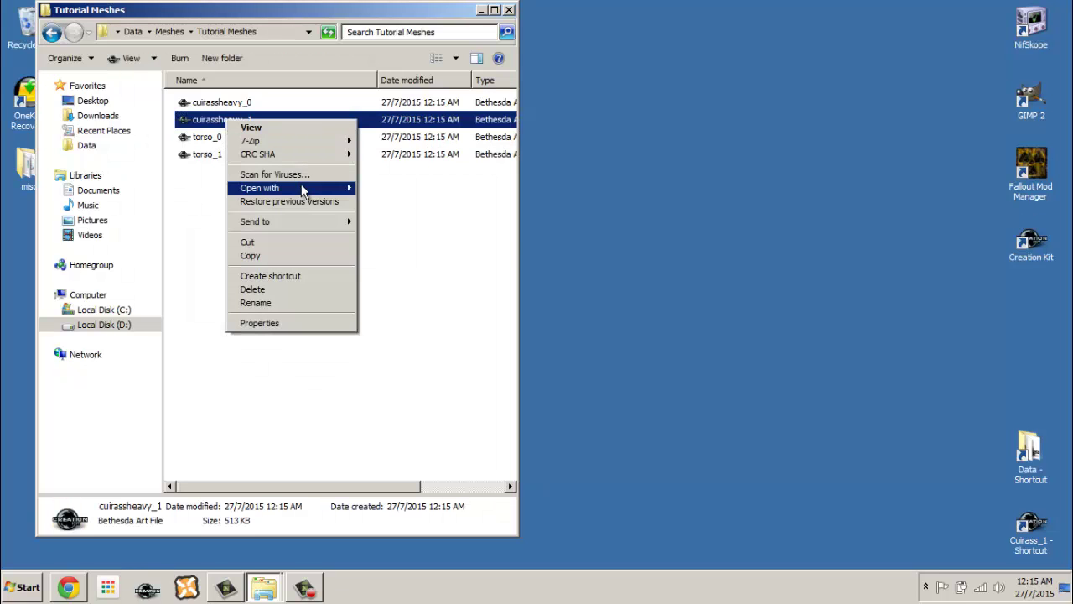
{"action": "mouse_move", "coordinate": [300, 183]}
{"action": "left_click", "coordinate": [411, 216]}
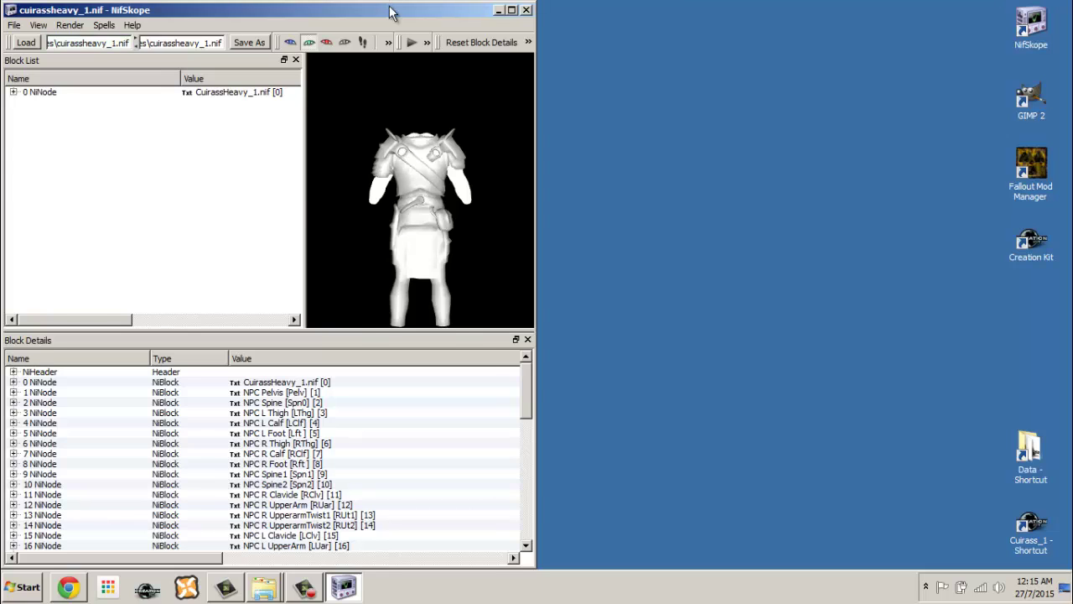
{"action": "key", "text": "super+Right"}
{"action": "right_click", "coordinate": [213, 155]}
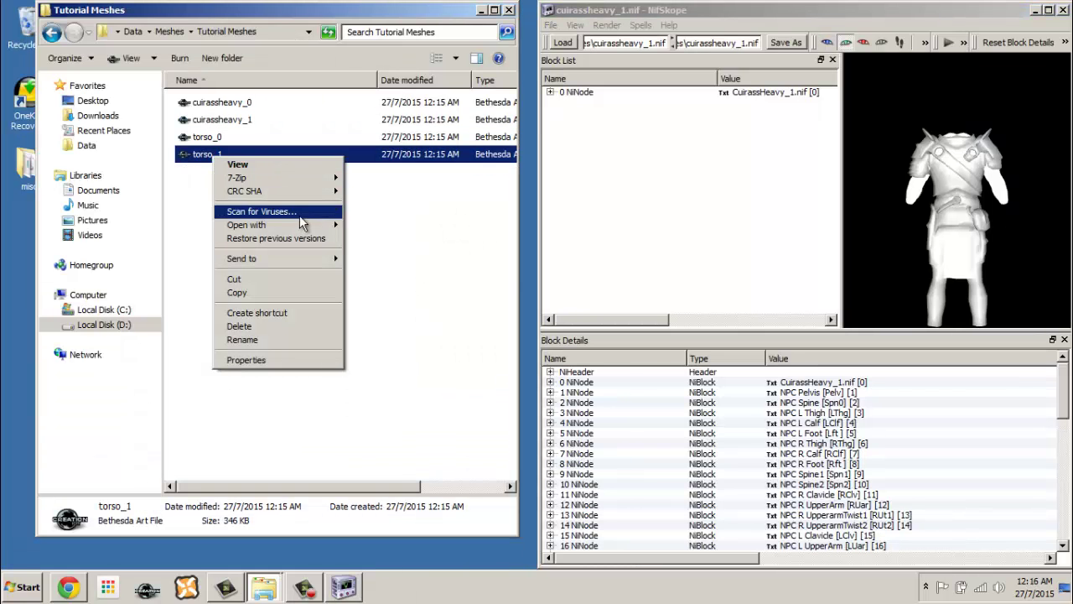
{"action": "mouse_move", "coordinate": [299, 226]}
{"action": "left_click", "coordinate": [403, 250]}
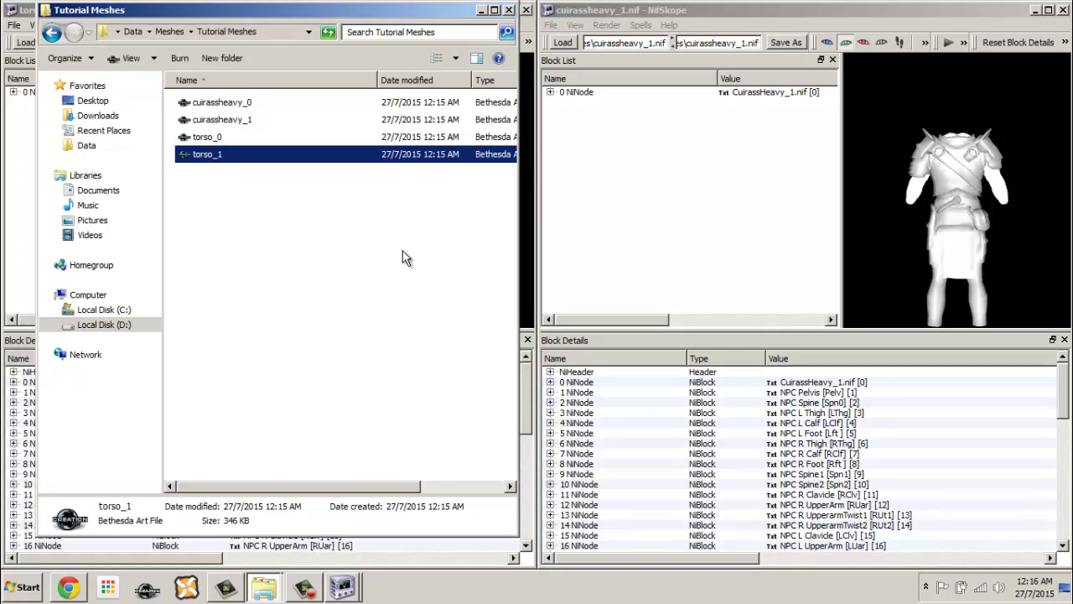
{"action": "left_click", "coordinate": [482, 10]}
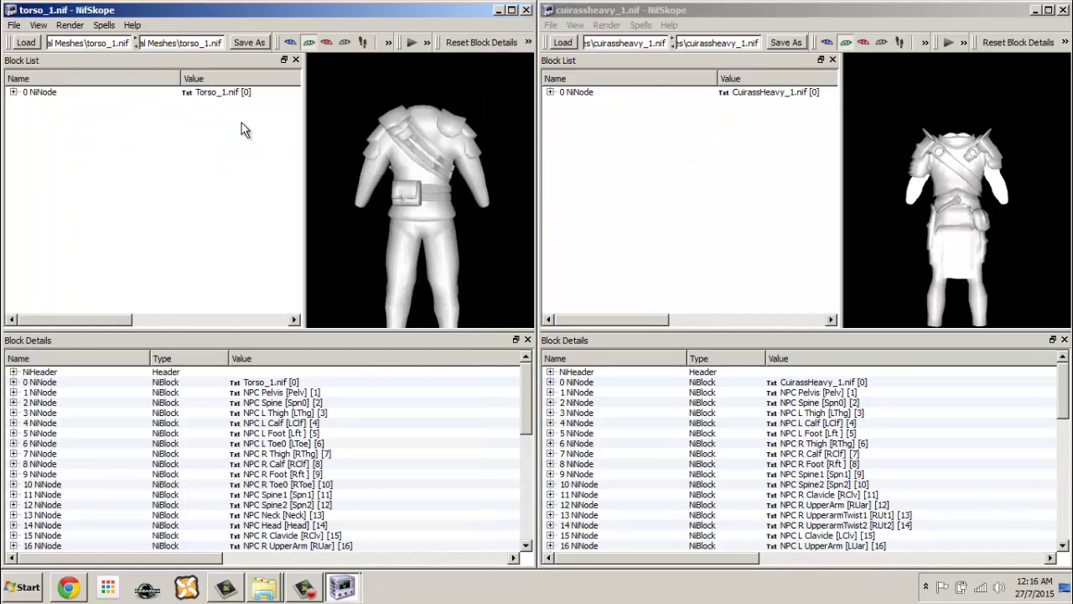
Rename the torso_1 root node to 'Scene Root'.
{"action": "left_click", "coordinate": [205, 95]}
{"action": "double_click", "coordinate": [238, 383]}
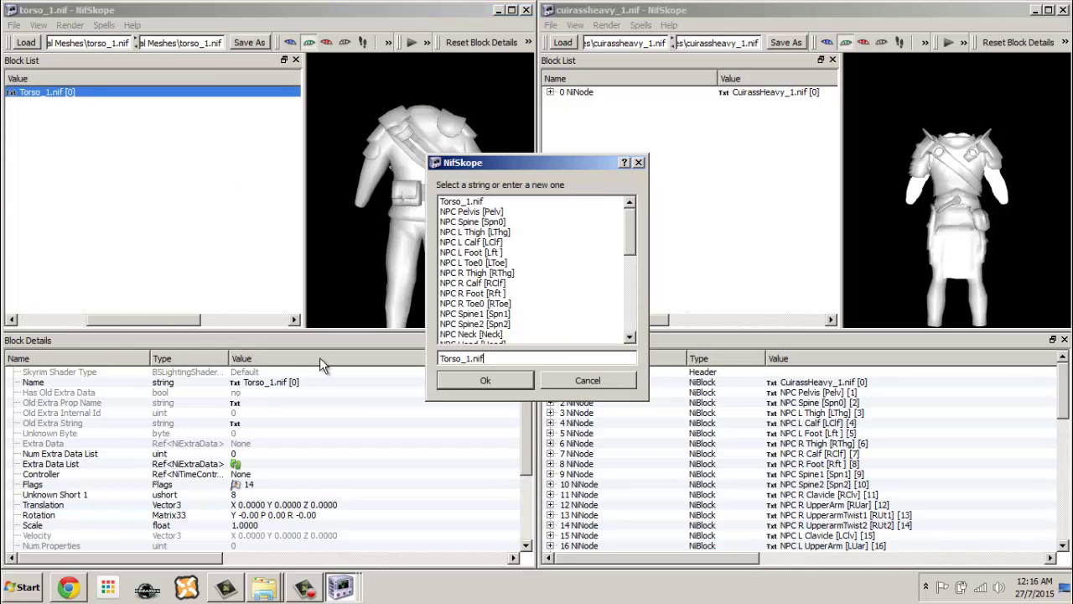
{"action": "key", "text": "ctrl+a"}
{"action": "type", "text": "Scene Root"}
{"action": "left_click", "coordinate": [471, 381]}
Rename the cuirassheavy_1 root node from CuirassHeavy_1.nif to 'Scene Root'.
{"action": "left_click", "coordinate": [782, 95]}
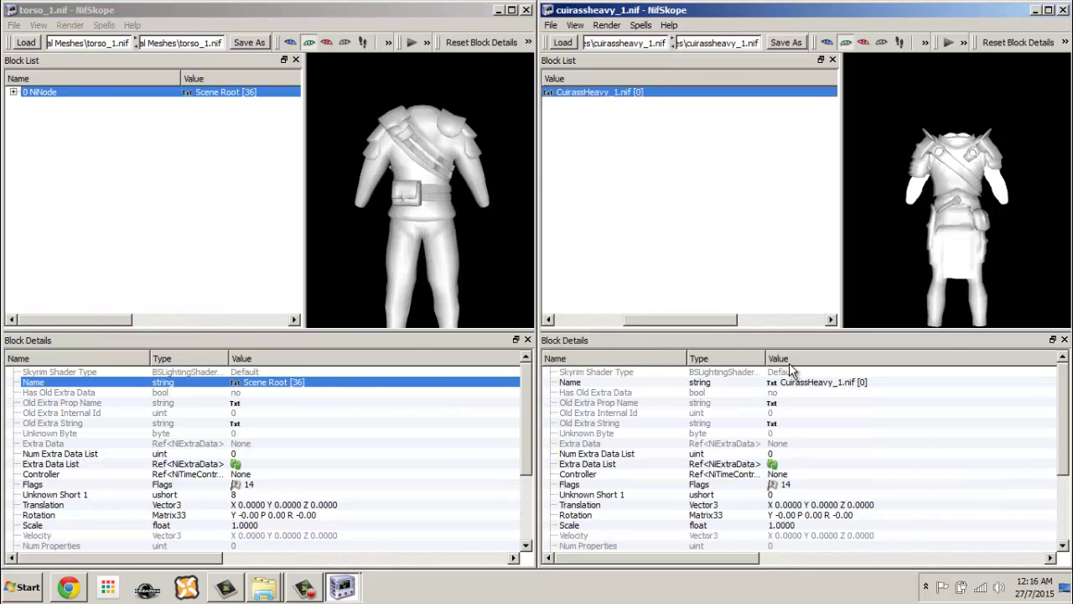
{"action": "double_click", "coordinate": [767, 384]}
{"action": "left_click_drag", "start_coordinate": [543, 360], "coordinate": [385, 358]}
{"action": "type", "text": "Scene Root"}
{"action": "key", "text": "Return"}
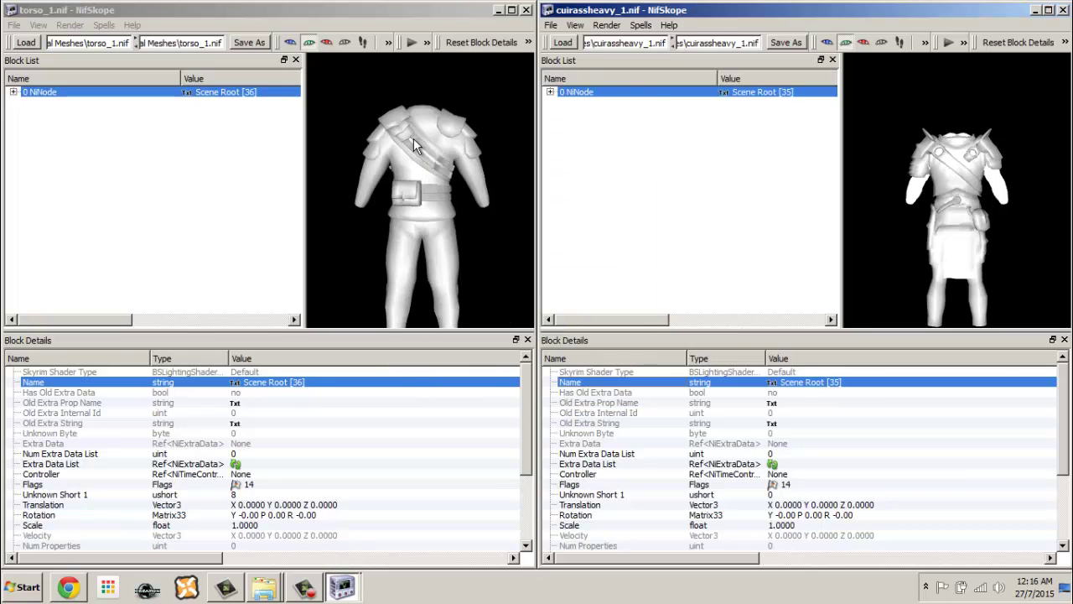
{"action": "left_click", "coordinate": [414, 139]}
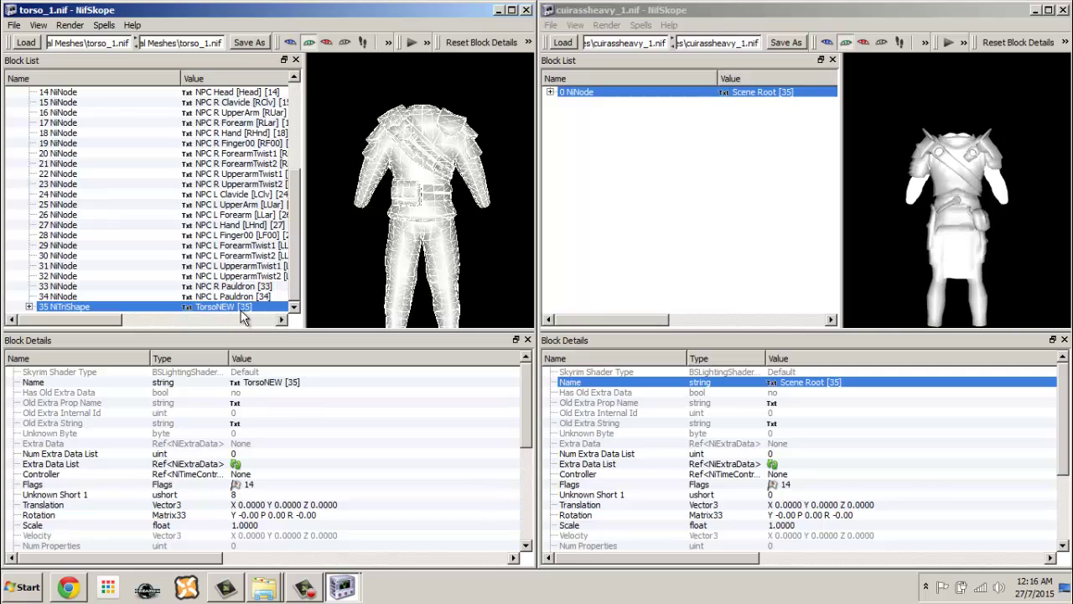
{"action": "right_click", "coordinate": [239, 311]}
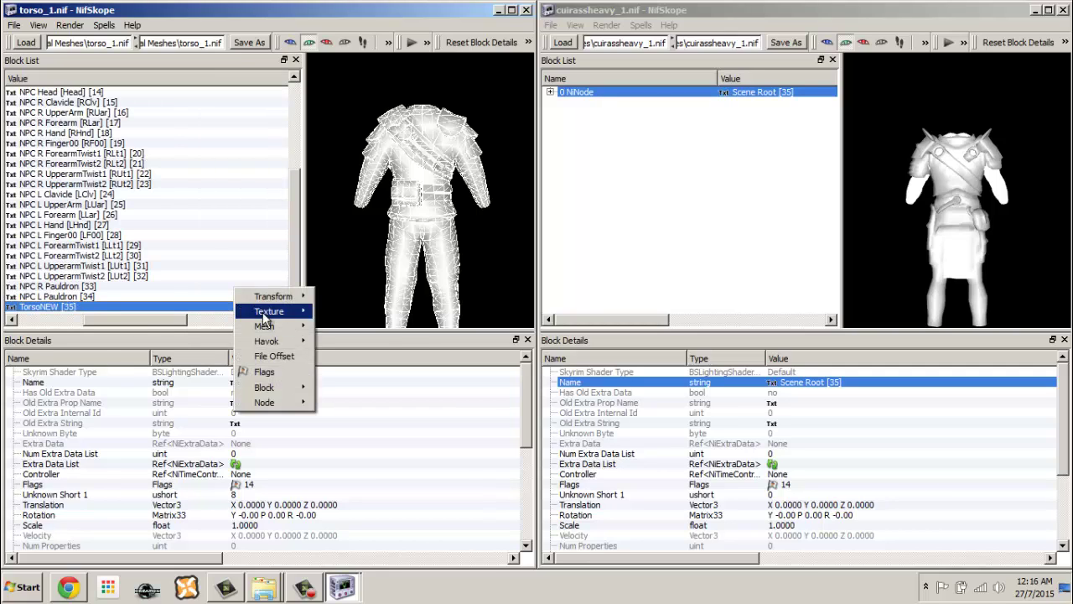
{"action": "mouse_move", "coordinate": [266, 387]}
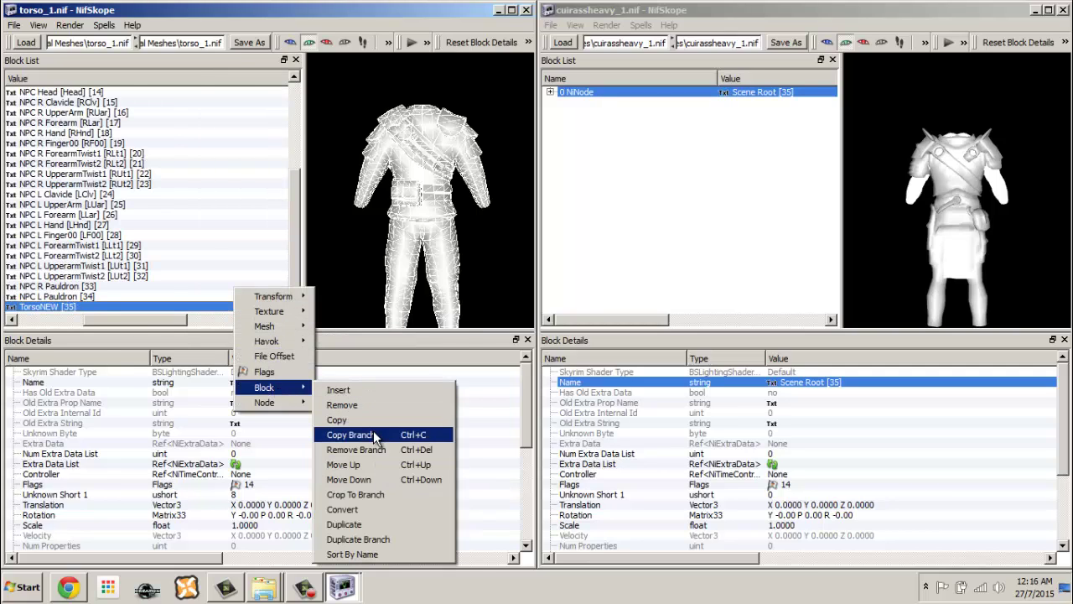
{"action": "left_click", "coordinate": [350, 434]}
{"action": "right_click", "coordinate": [595, 96]}
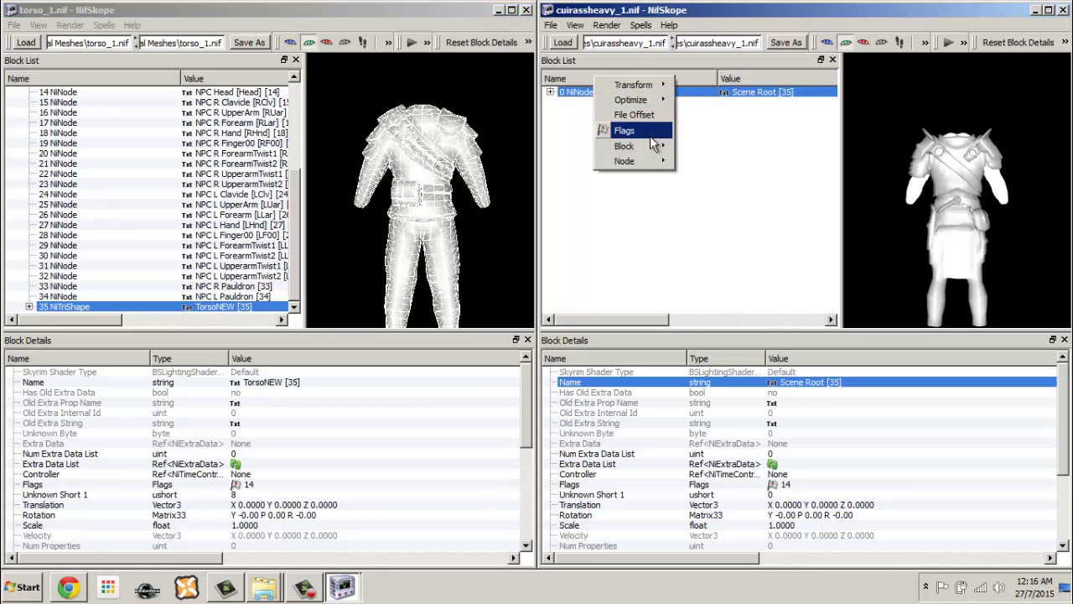
{"action": "mouse_move", "coordinate": [637, 146]}
{"action": "left_click", "coordinate": [738, 208]}
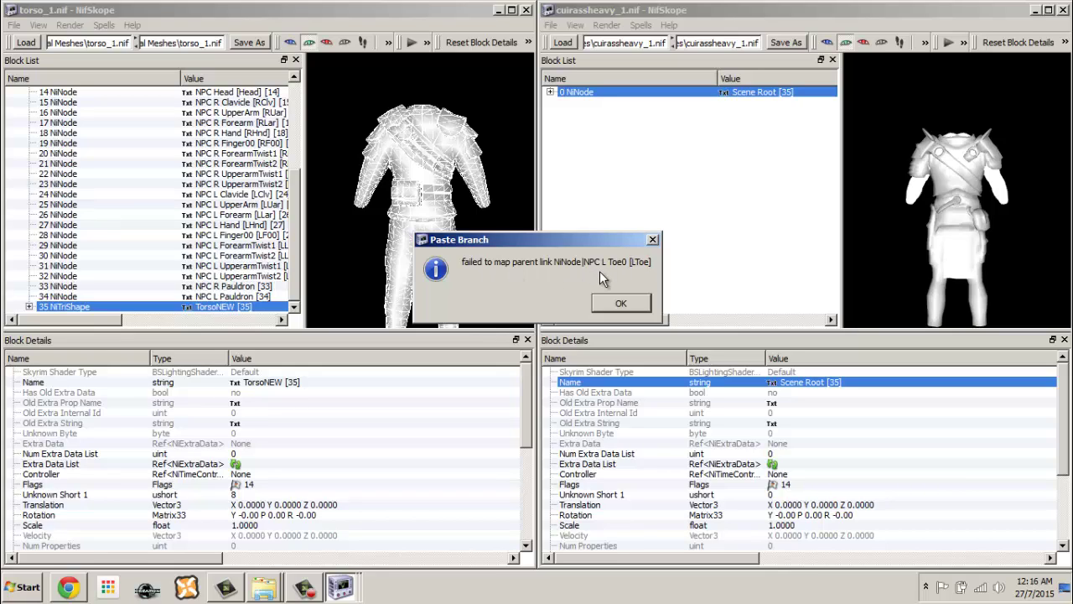
{"action": "left_click", "coordinate": [619, 305]}
{"action": "left_click", "coordinate": [621, 305]}
{"action": "left_click_drag", "start_coordinate": [294, 197], "coordinate": [295, 144]}
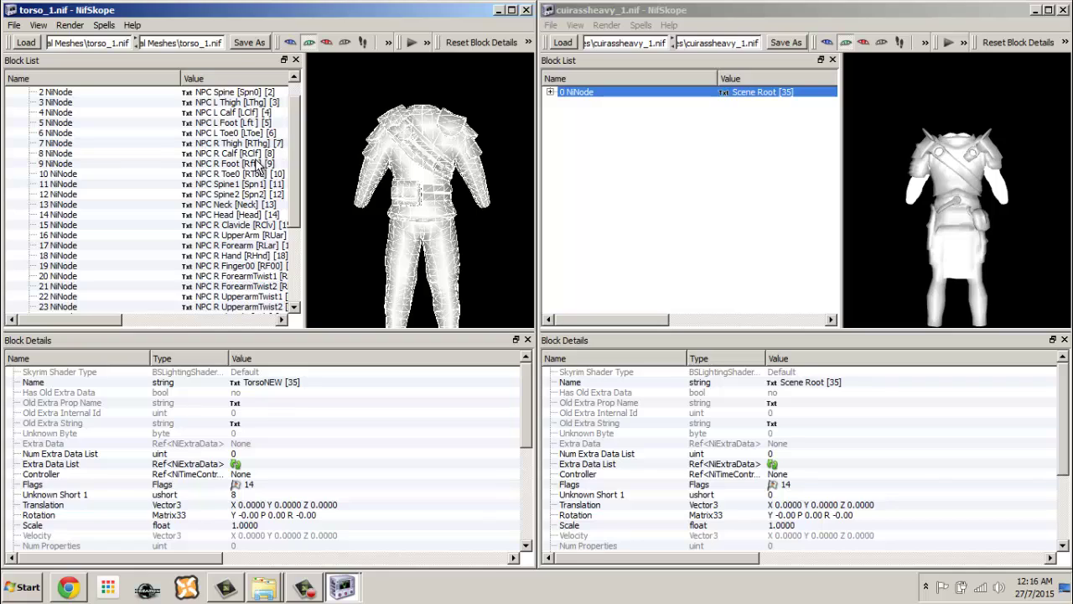
{"action": "left_click", "coordinate": [247, 176]}
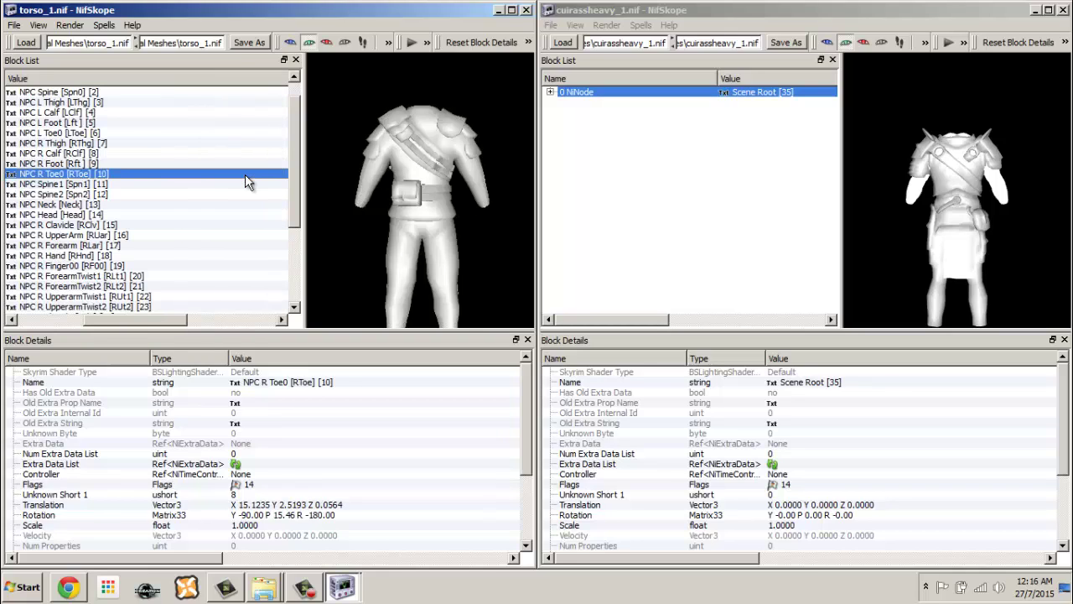
{"action": "right_click", "coordinate": [124, 183]}
Copy the torso's NPC R Toe0 branch and paste it under the cuirass root as block 54.
{"action": "mouse_move", "coordinate": [134, 227]}
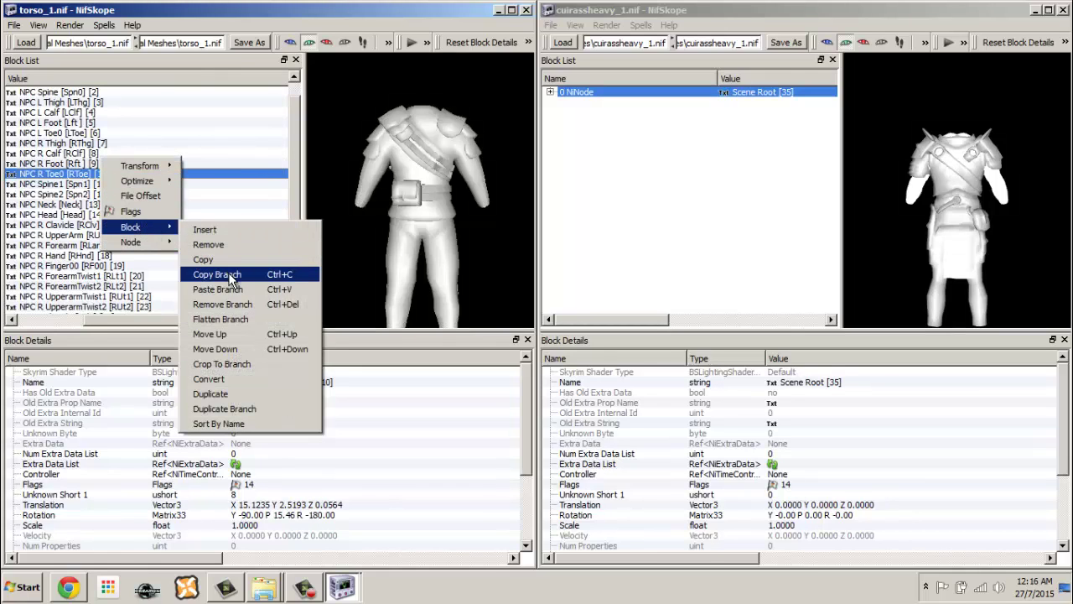
{"action": "left_click", "coordinate": [230, 277]}
{"action": "left_click", "coordinate": [580, 91]}
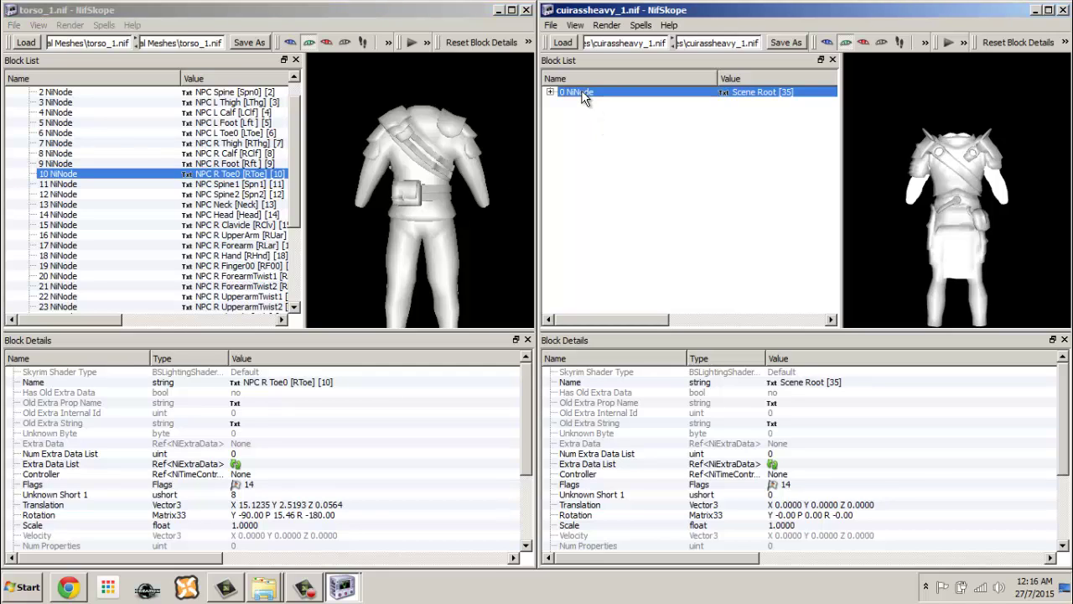
{"action": "right_click", "coordinate": [582, 93]}
{"action": "mouse_move", "coordinate": [615, 143]}
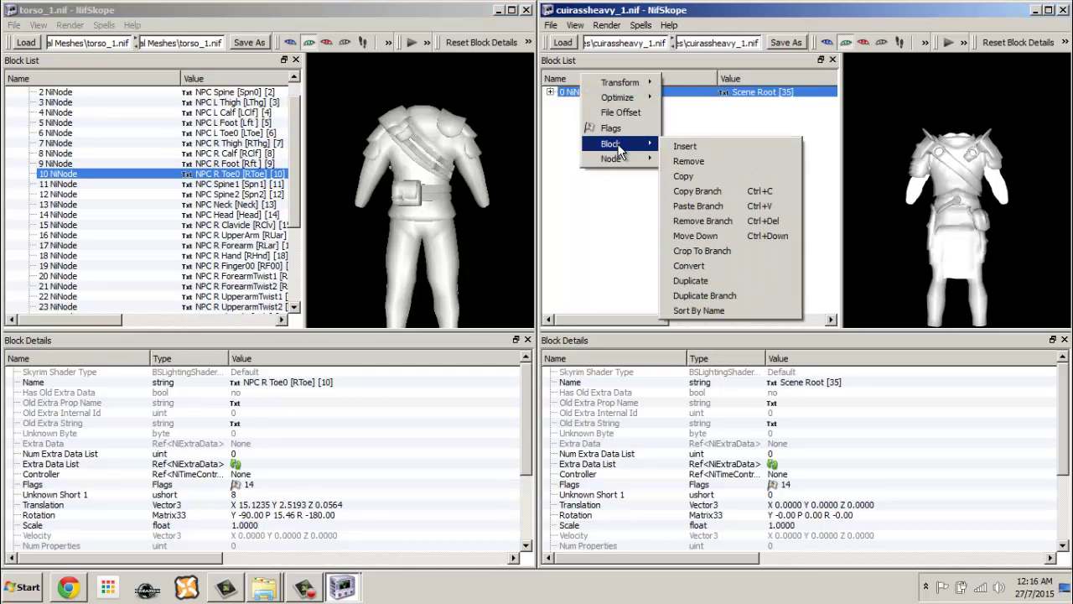
{"action": "left_click", "coordinate": [732, 204]}
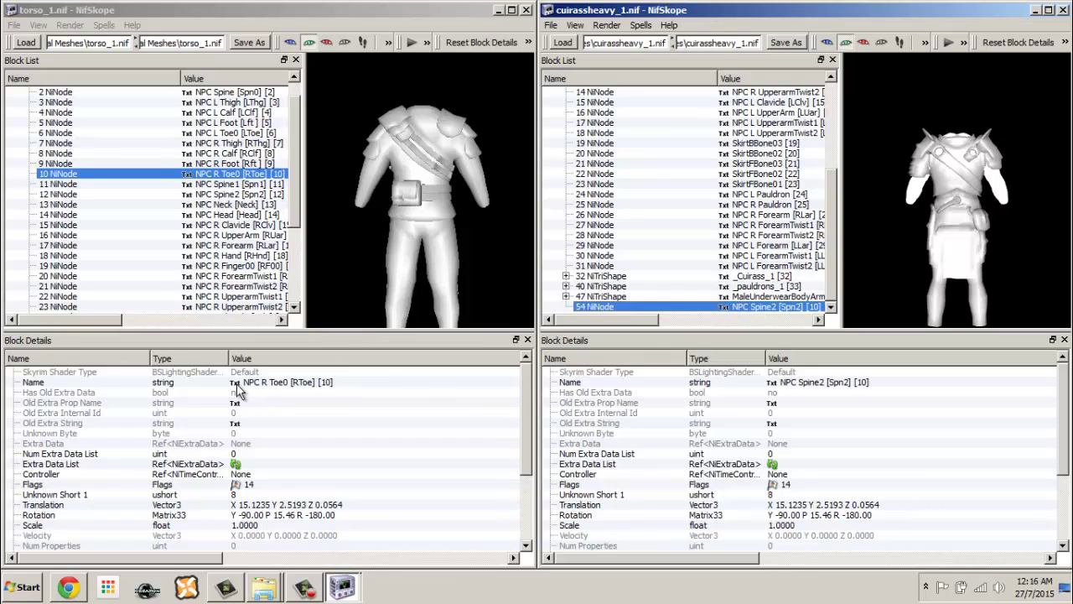
Copy the name 'NPC R Toe0 [RToe]' from the torso's bone node.
{"action": "double_click", "coordinate": [300, 381]}
{"action": "left_click_drag", "start_coordinate": [520, 358], "coordinate": [439, 358]}
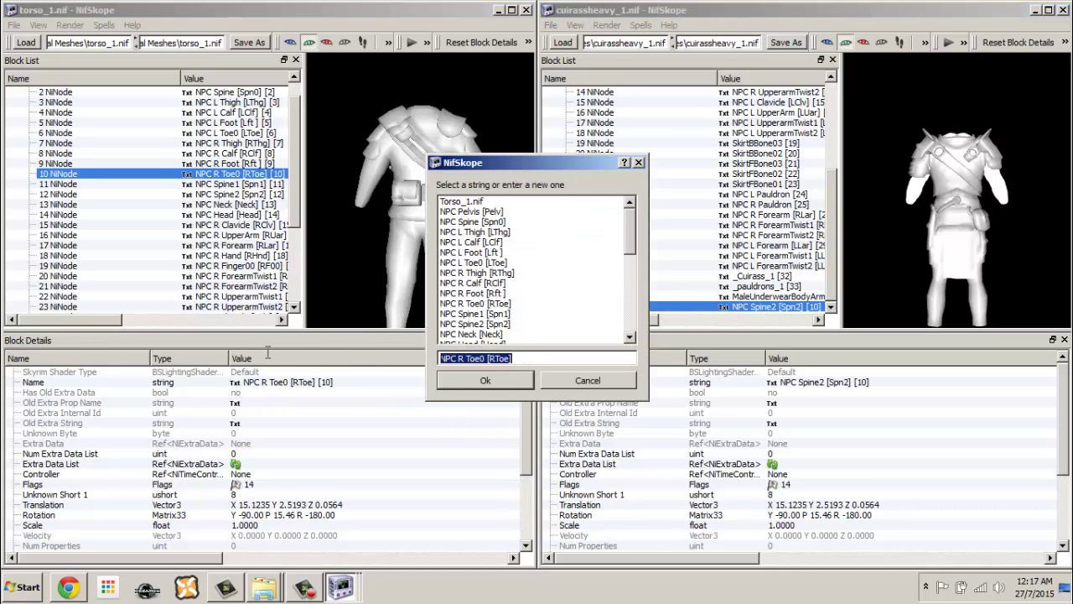
{"action": "right_click", "coordinate": [474, 357]}
{"action": "left_click", "coordinate": [519, 417]}
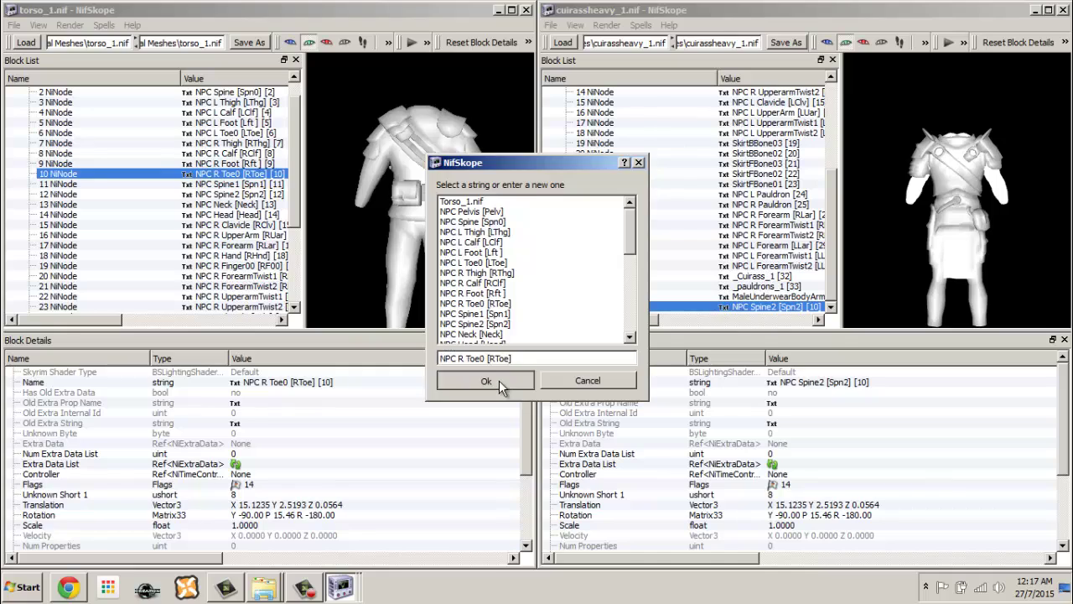
{"action": "left_click", "coordinate": [498, 379]}
Replace node 54's name NPC Spine2 [Spn2] with the copied 'NPC R Toe0 [RToe]'.
{"action": "left_click", "coordinate": [771, 384]}
{"action": "double_click", "coordinate": [771, 384]}
{"action": "left_click_drag", "start_coordinate": [553, 358], "coordinate": [346, 358]}
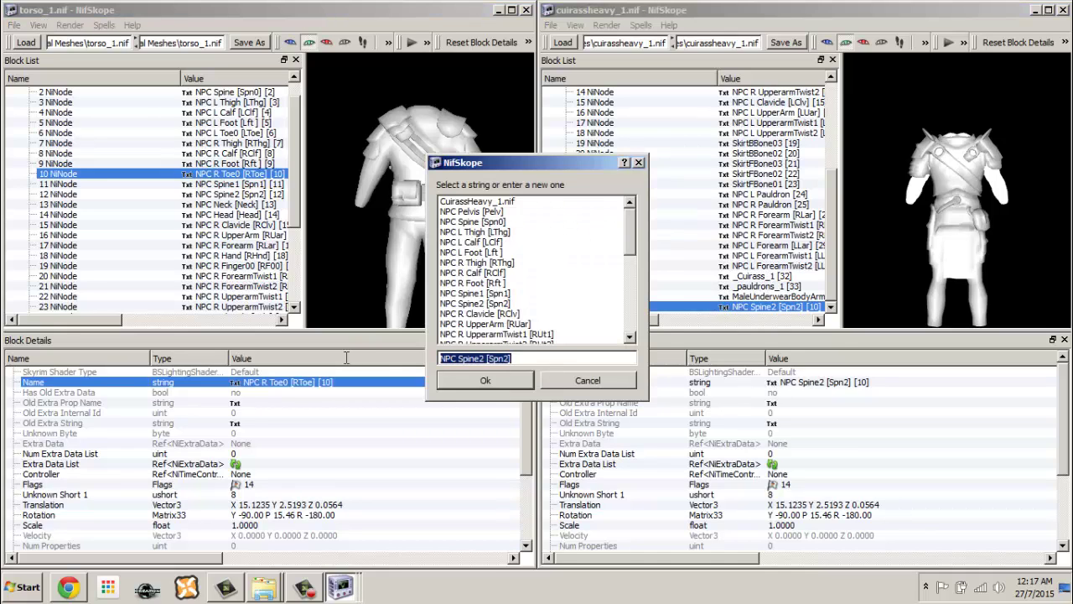
{"action": "right_click", "coordinate": [475, 358]}
{"action": "left_click", "coordinate": [513, 432]}
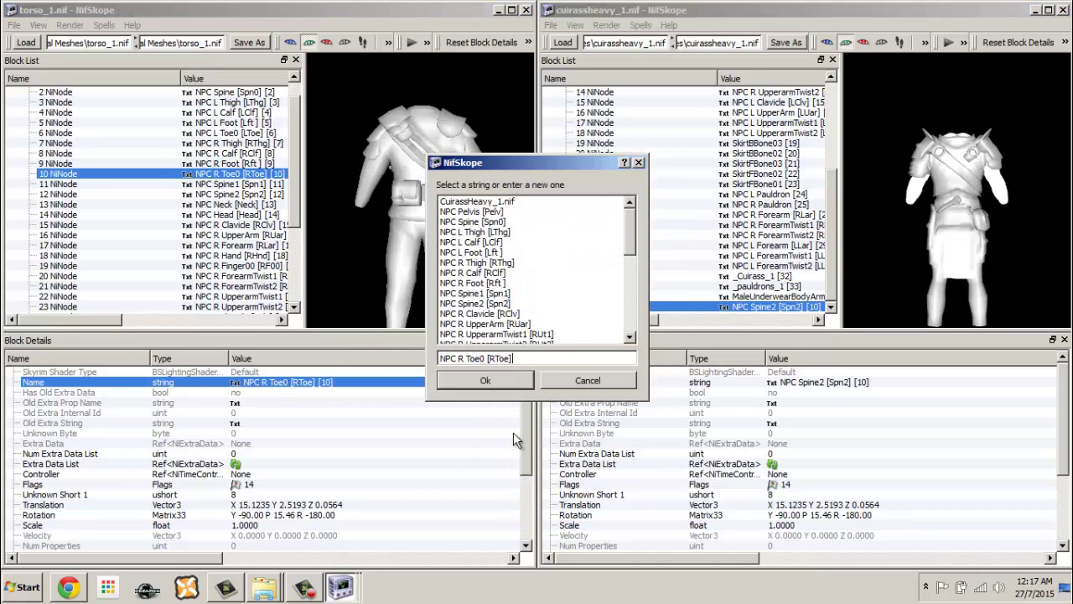
{"action": "left_click", "coordinate": [485, 380]}
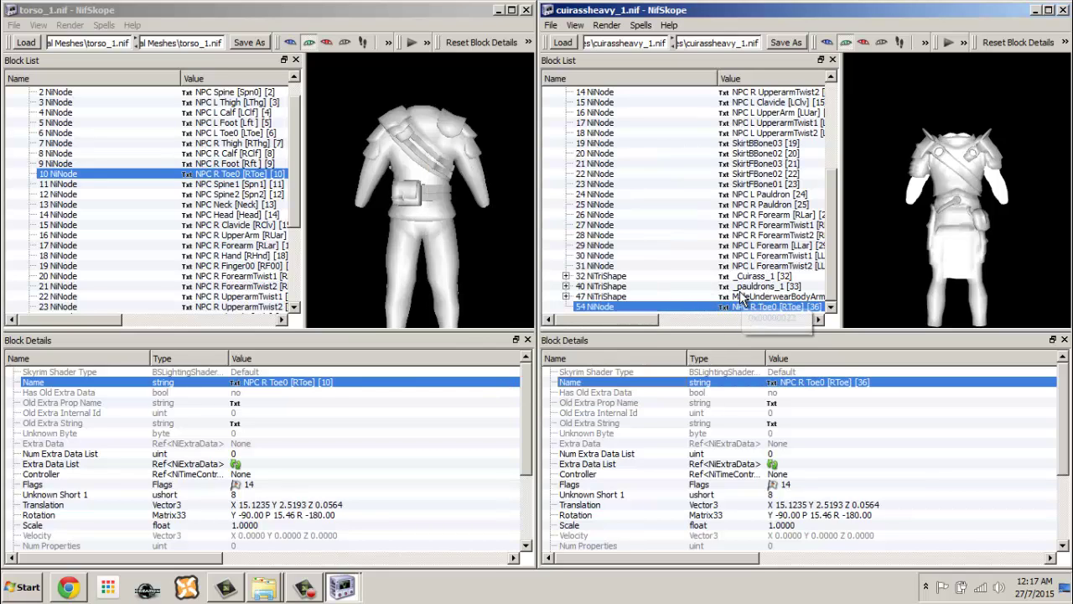
{"action": "left_click", "coordinate": [497, 267]}
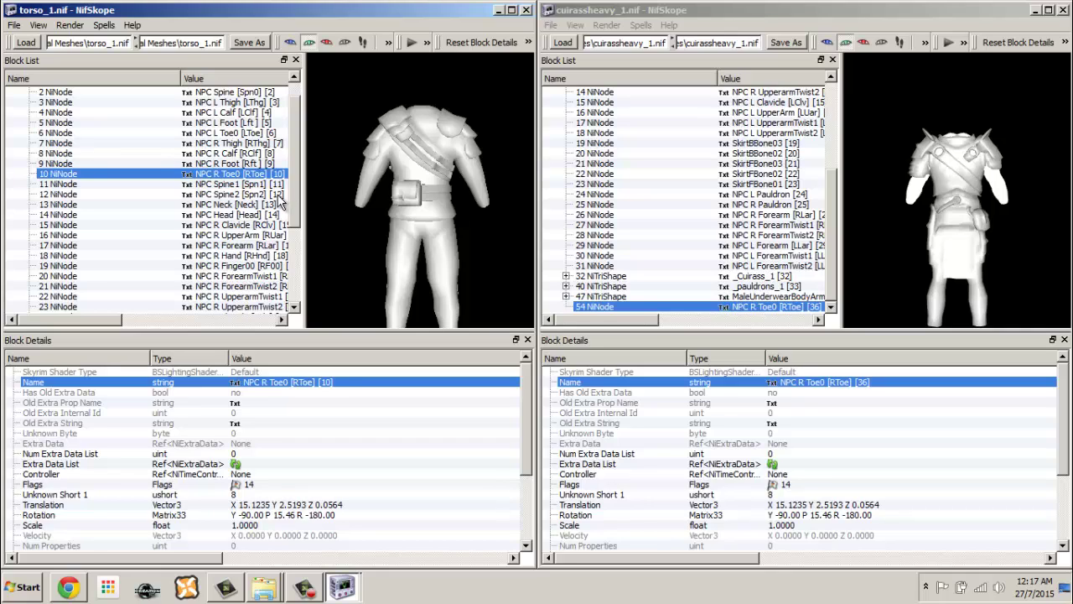
{"action": "scroll", "coordinate": [293, 201], "scroll_direction": "down", "scroll_amount": 2}
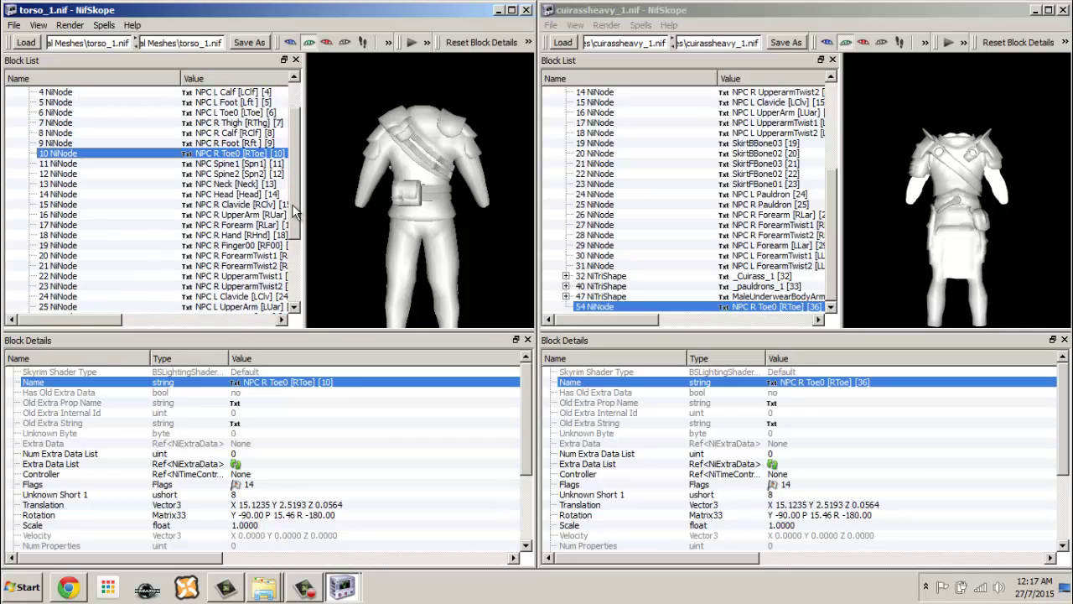
{"action": "scroll", "coordinate": [292, 203], "scroll_direction": "up", "scroll_amount": 3}
Copy the TorsoNEW mesh branch from torso_1.
{"action": "left_click", "coordinate": [266, 144]}
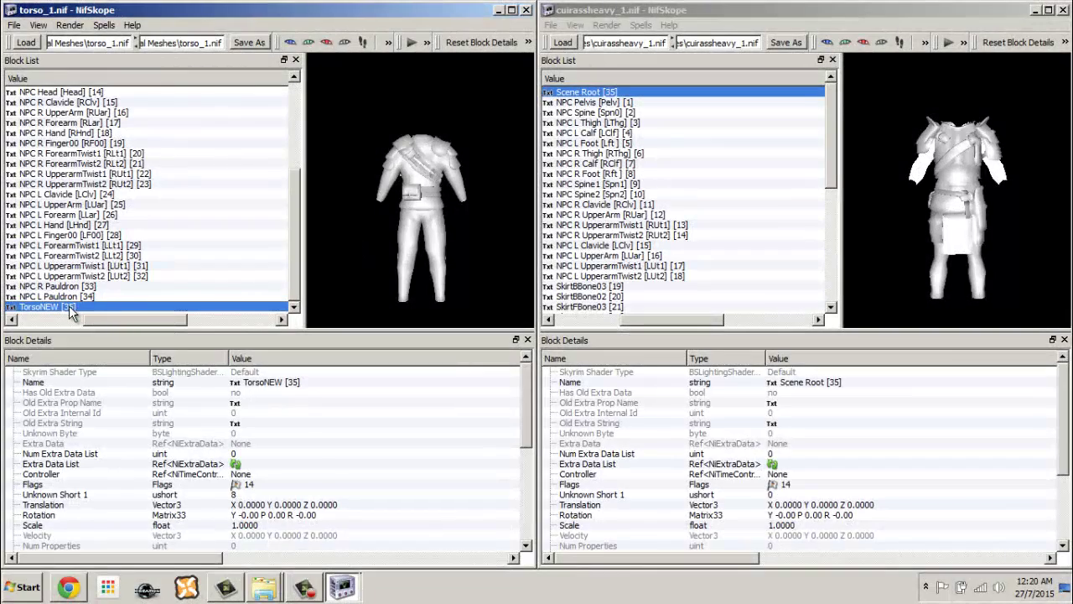
{"action": "right_click", "coordinate": [69, 307]}
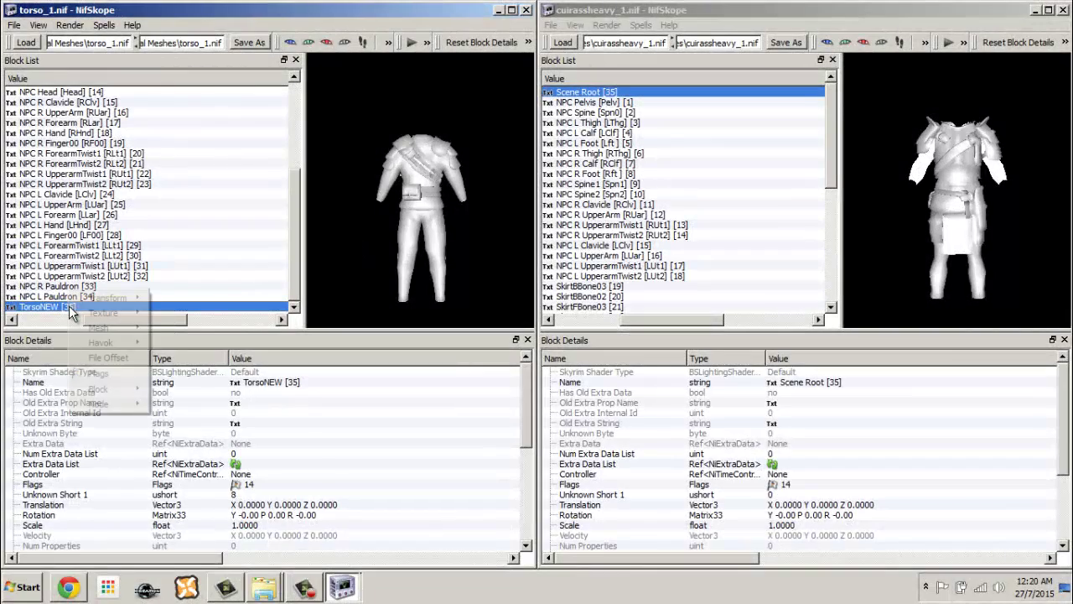
{"action": "left_click", "coordinate": [230, 256]}
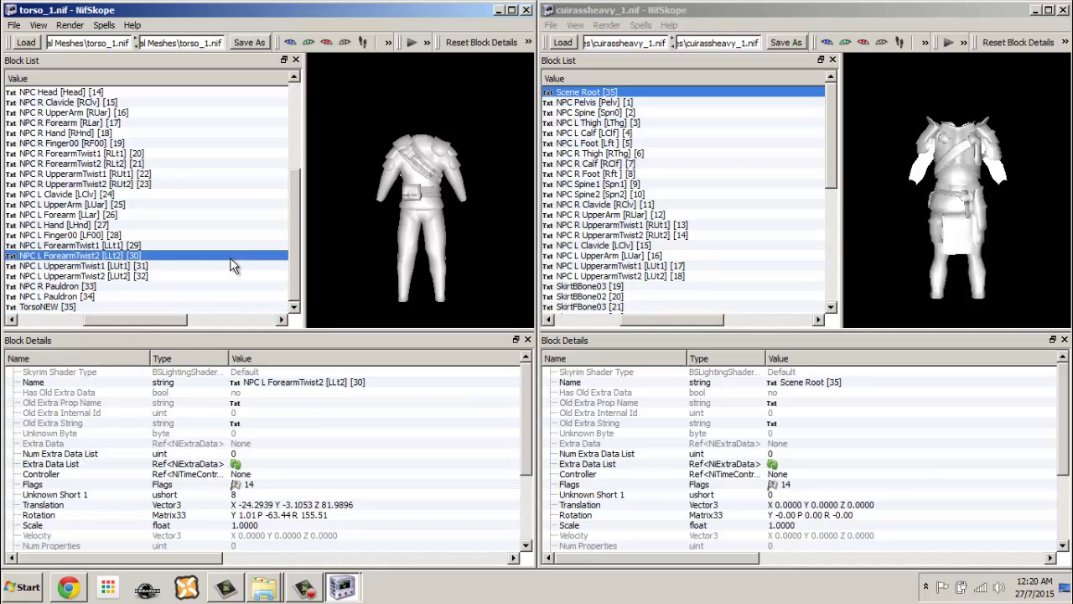
{"action": "left_click", "coordinate": [51, 307]}
{"action": "right_click", "coordinate": [60, 313]}
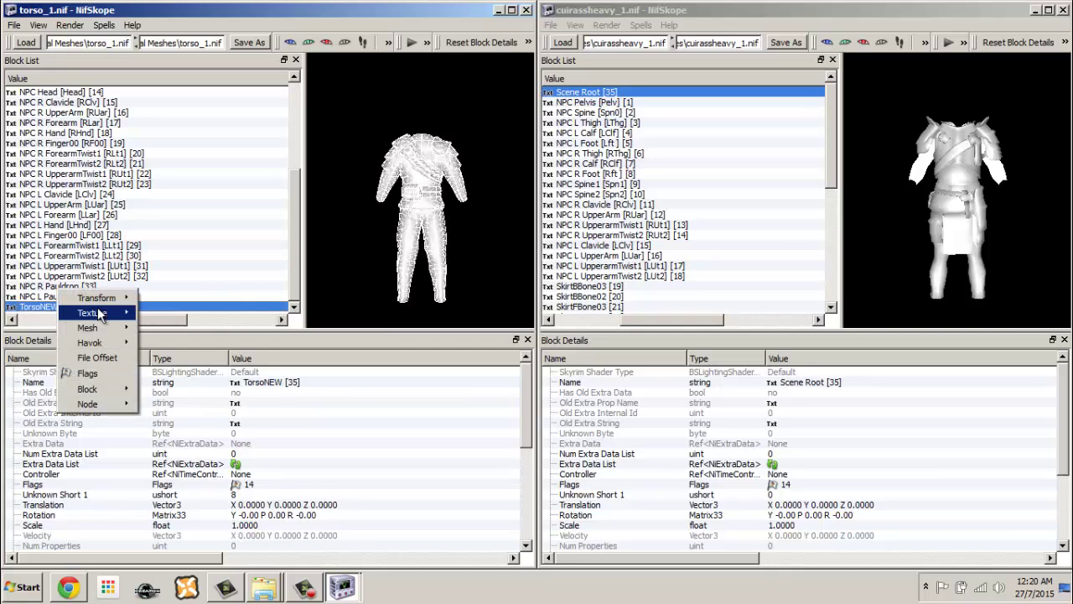
{"action": "mouse_move", "coordinate": [107, 388]}
{"action": "left_click", "coordinate": [209, 436]}
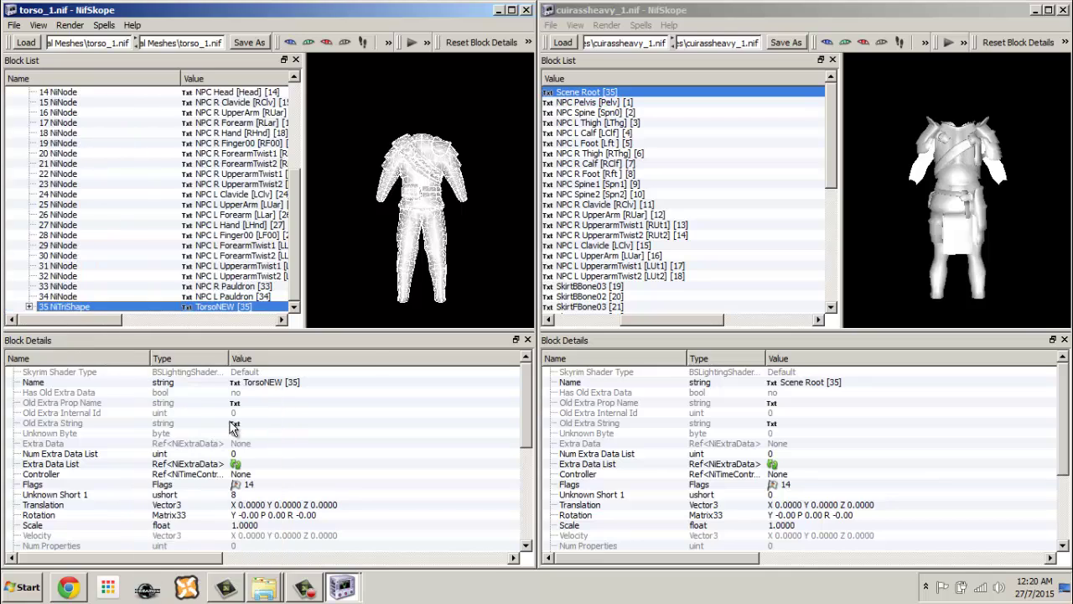
Paste the TorsoNEW branch under the cuirass Scene Root and rename the shape 'Pants'.
{"action": "right_click", "coordinate": [607, 93]}
{"action": "mouse_move", "coordinate": [658, 144]}
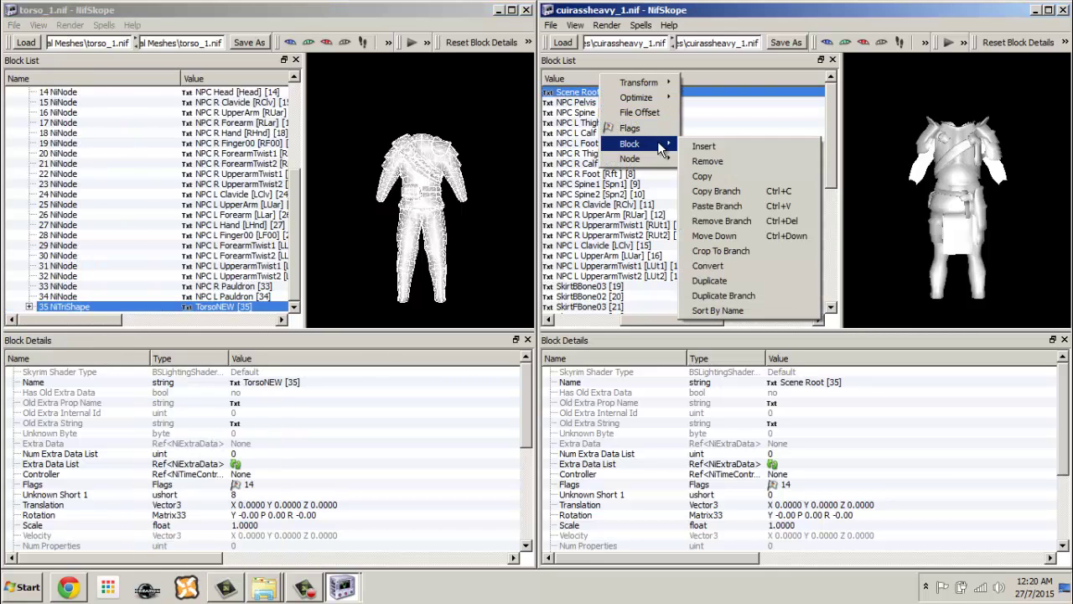
{"action": "left_click", "coordinate": [750, 205]}
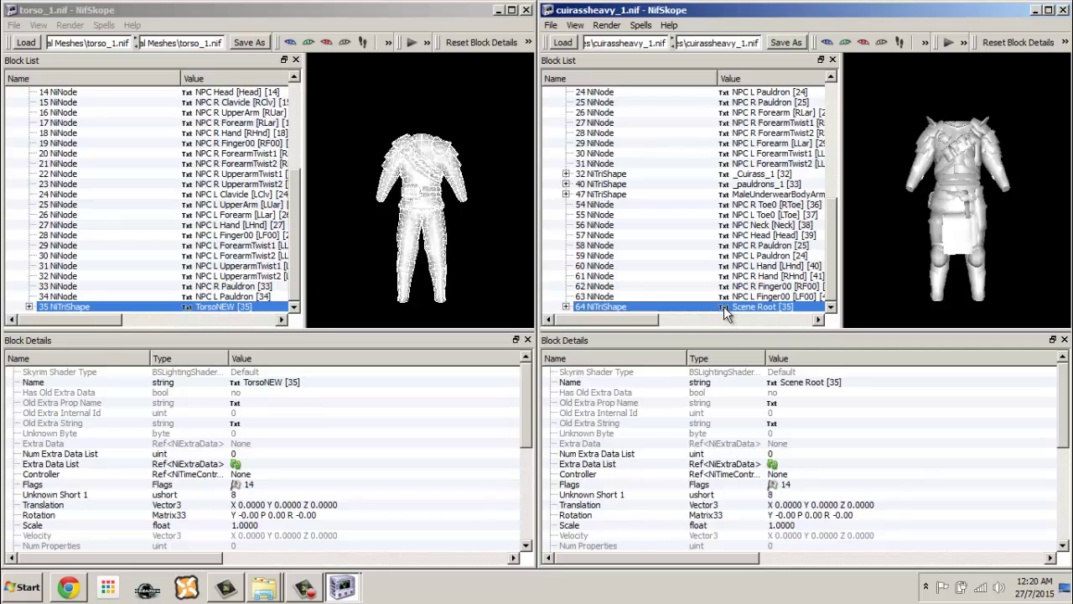
{"action": "double_click", "coordinate": [765, 382]}
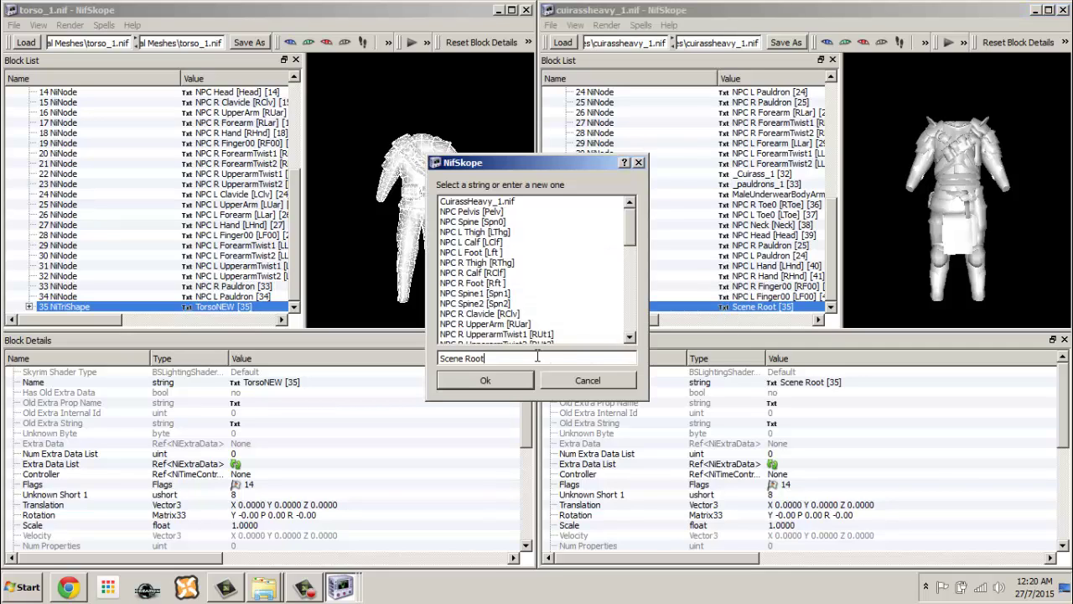
{"action": "type", "text": "Pants"}
{"action": "key", "text": "Return"}
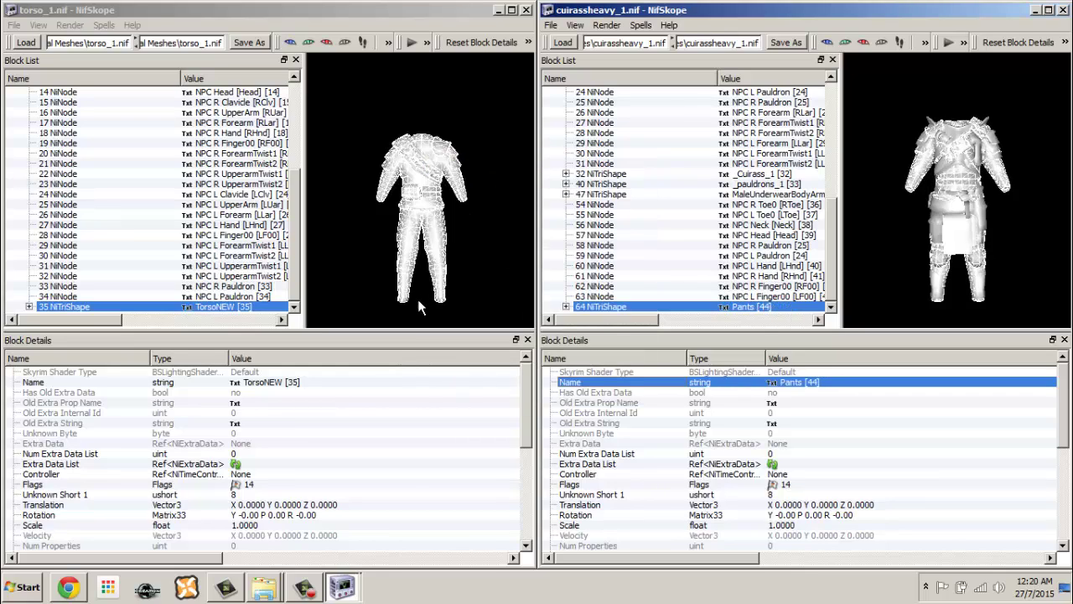
Save the merged cuirass as ModifiedArmor_1.nif and show the desktop.
{"action": "left_click", "coordinate": [787, 42]}
{"action": "left_click", "coordinate": [682, 316]}
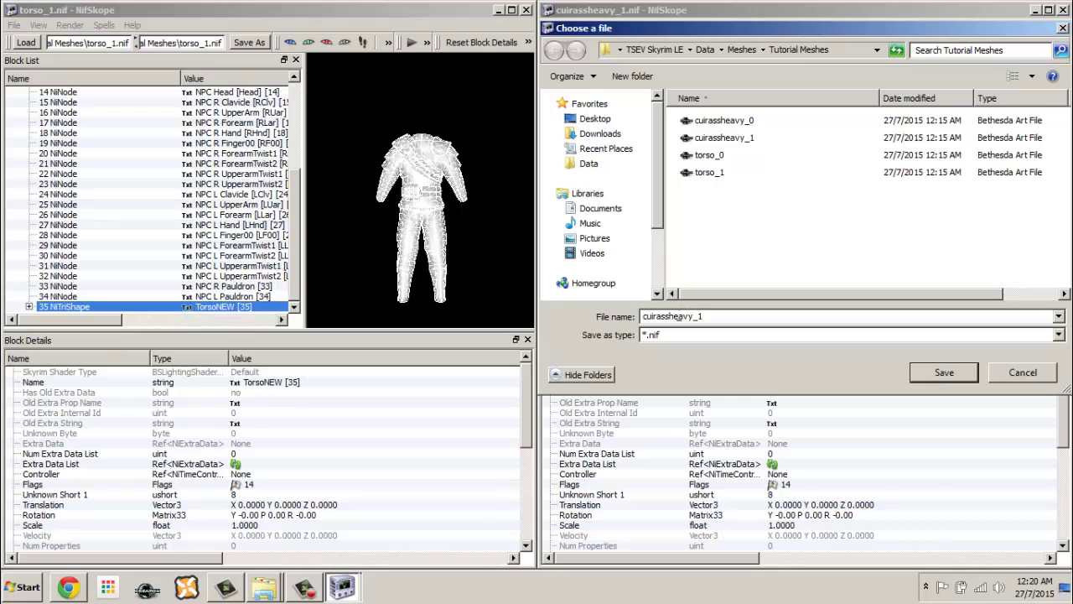
{"action": "left_click_drag", "start_coordinate": [695, 316], "coordinate": [605, 316]}
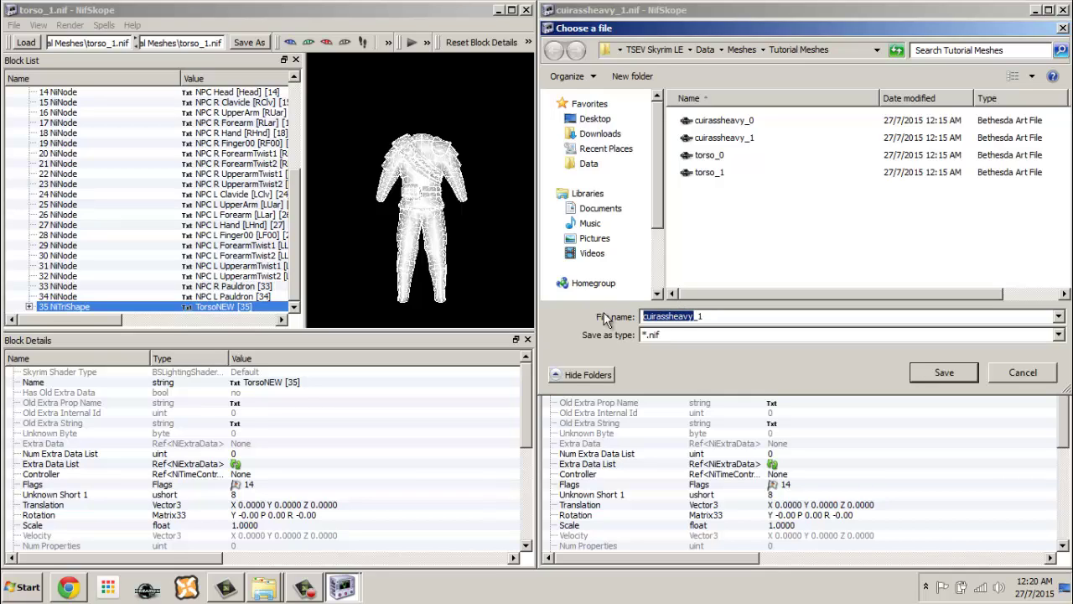
{"action": "type", "text": "ModifiedArmor"}
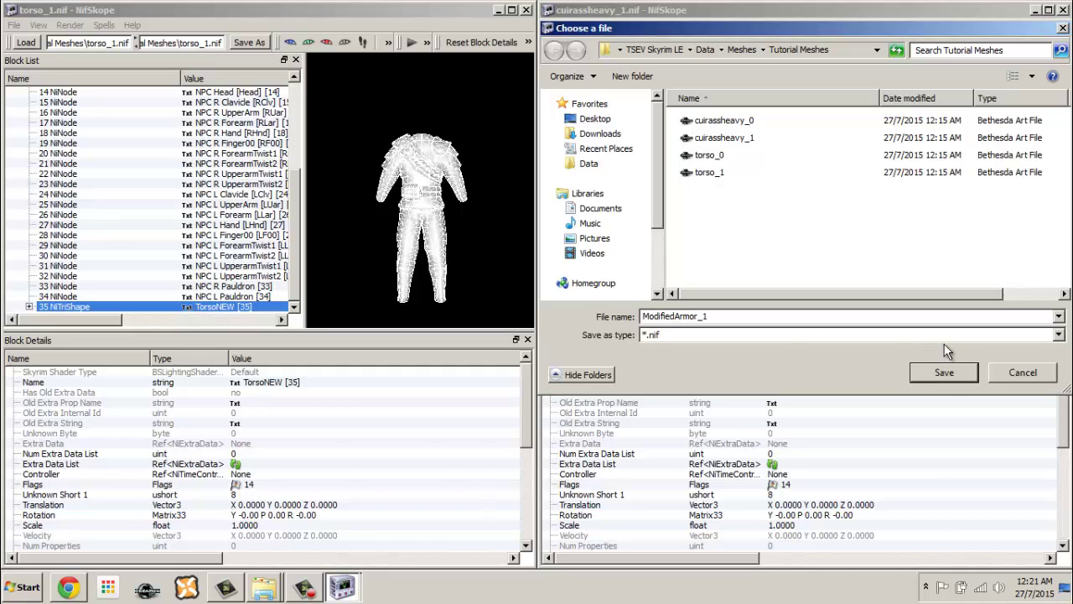
{"action": "left_click", "coordinate": [944, 374]}
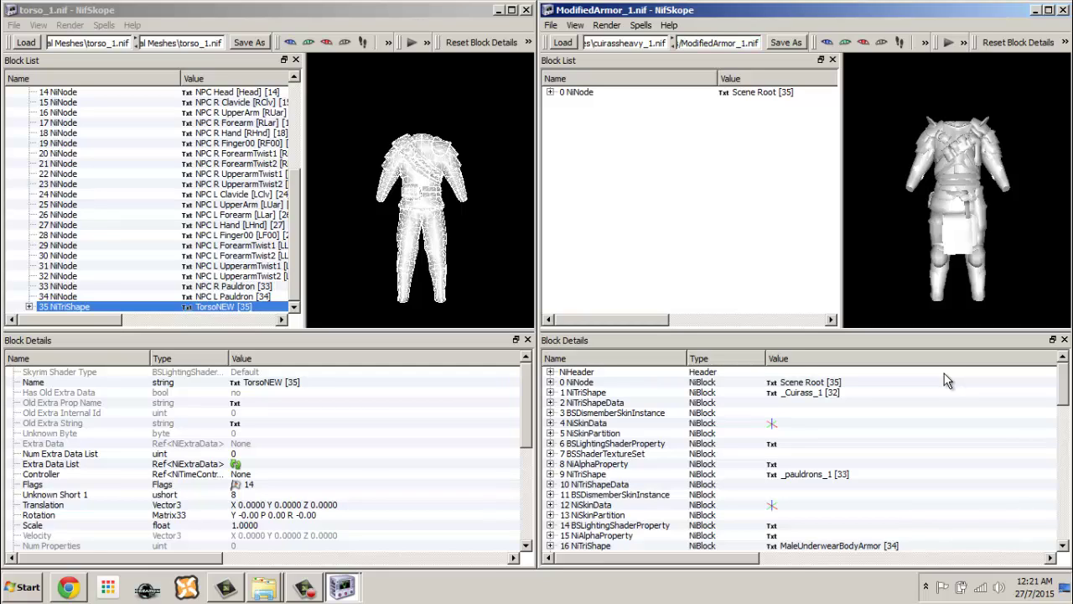
{"action": "key", "text": "super+d"}
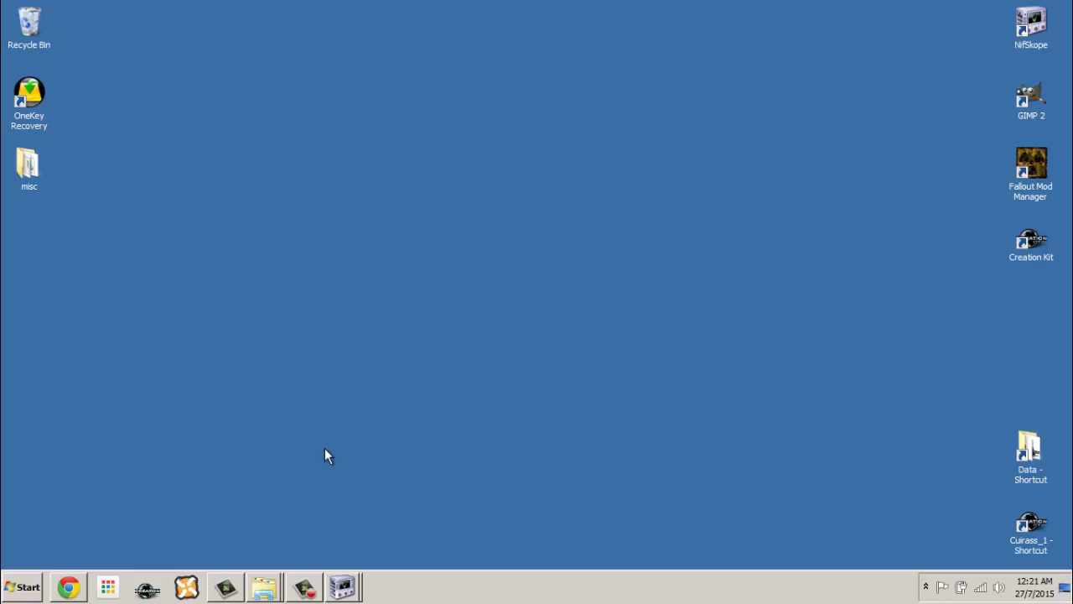
Open ModifiedArmor_1 from the Tutorial Meshes folder in Creation Kit.
{"action": "left_click", "coordinate": [274, 590]}
{"action": "left_click", "coordinate": [263, 553]}
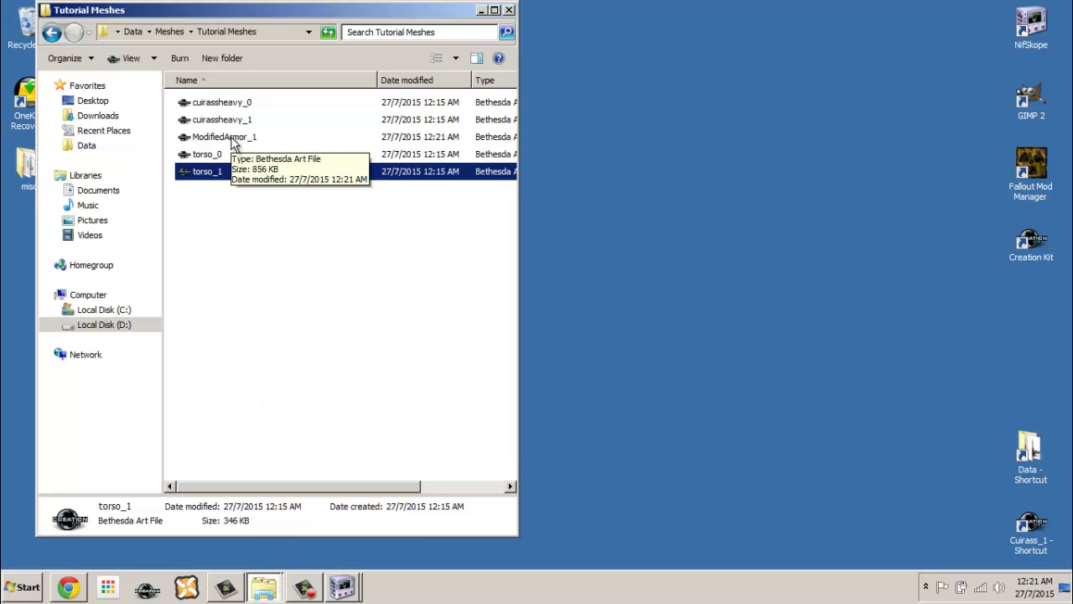
{"action": "double_click", "coordinate": [235, 139]}
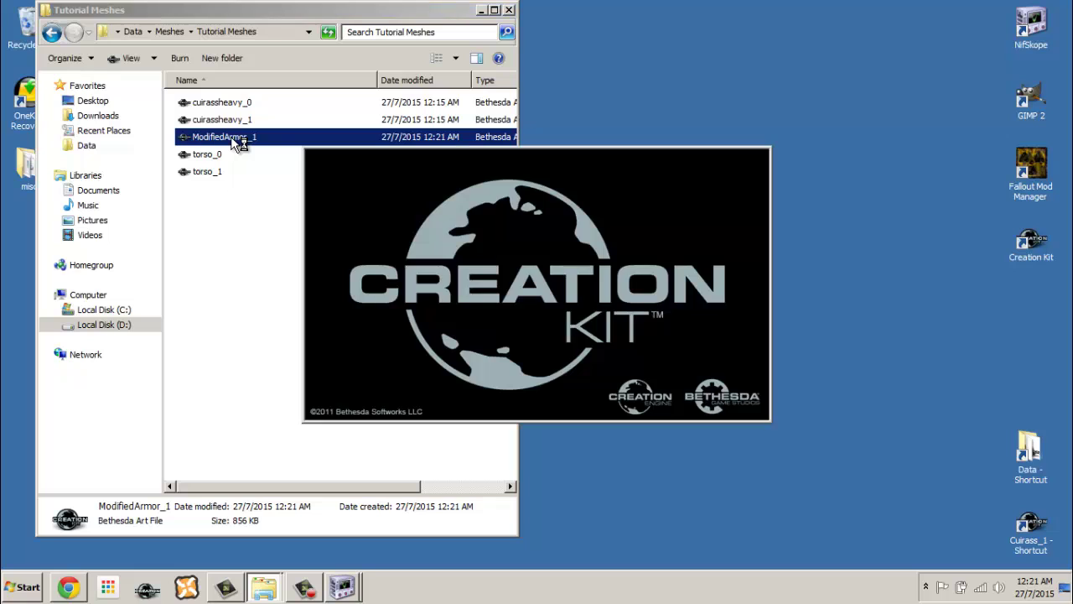
{"action": "left_click", "coordinate": [483, 12]}
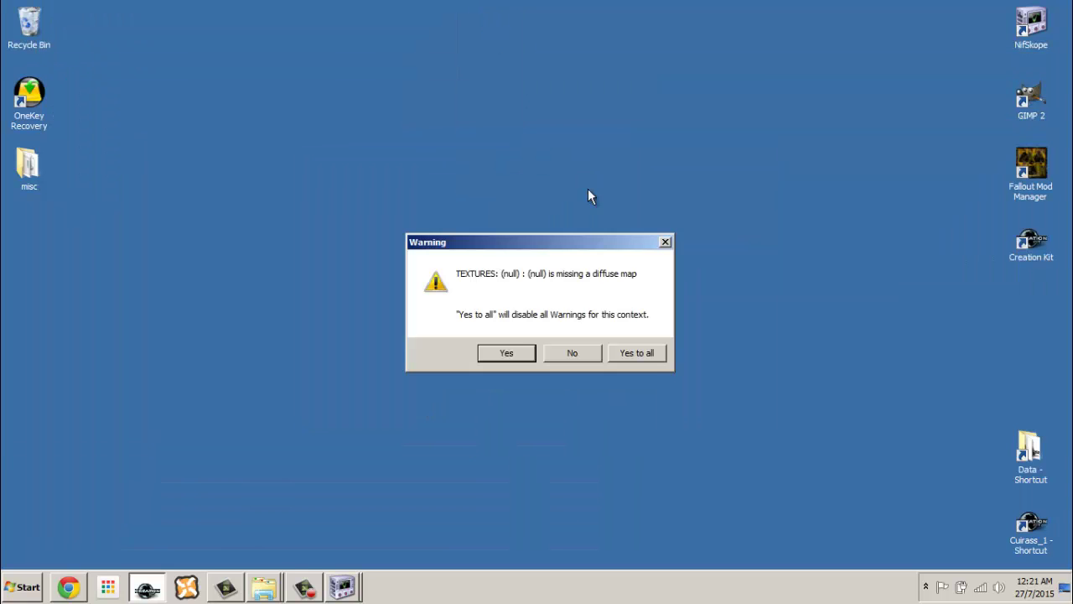
Accept all texture warnings, rotate the ModifiedArmor_1 model to inspect it, then close the preview.
{"action": "left_click", "coordinate": [649, 354]}
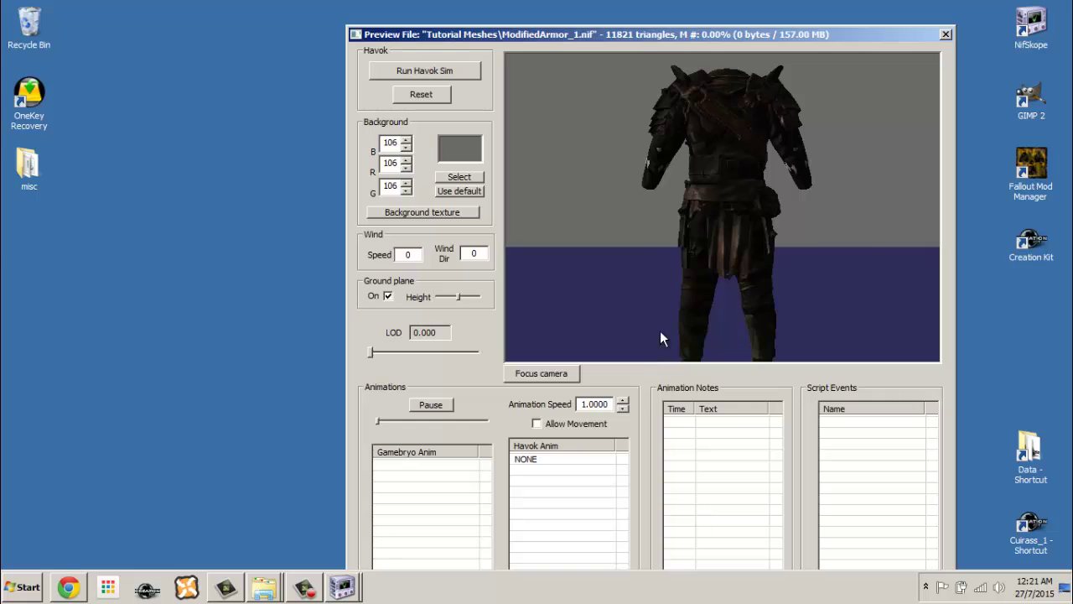
{"action": "left_click_drag", "start_coordinate": [867, 234], "coordinate": [722, 258]}
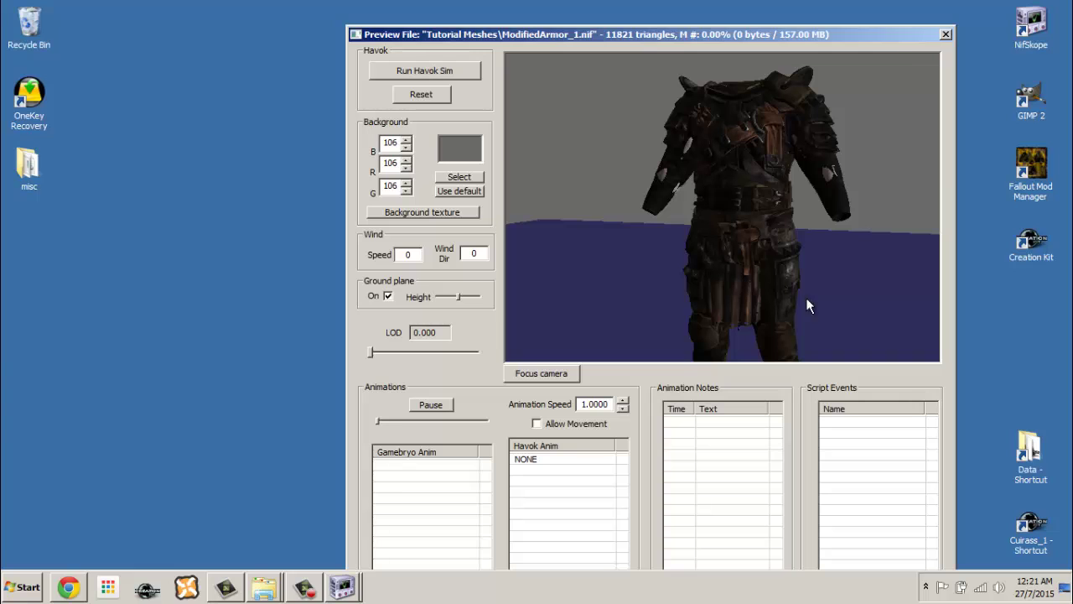
{"action": "left_click_drag", "start_coordinate": [889, 38], "coordinate": [810, 27]}
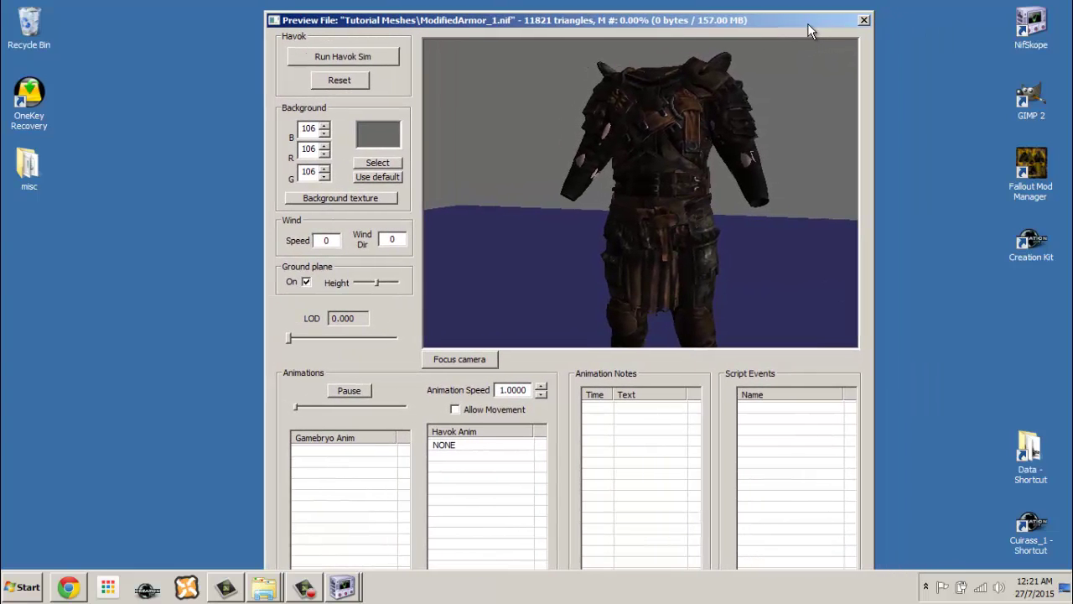
{"action": "left_click", "coordinate": [919, 48]}
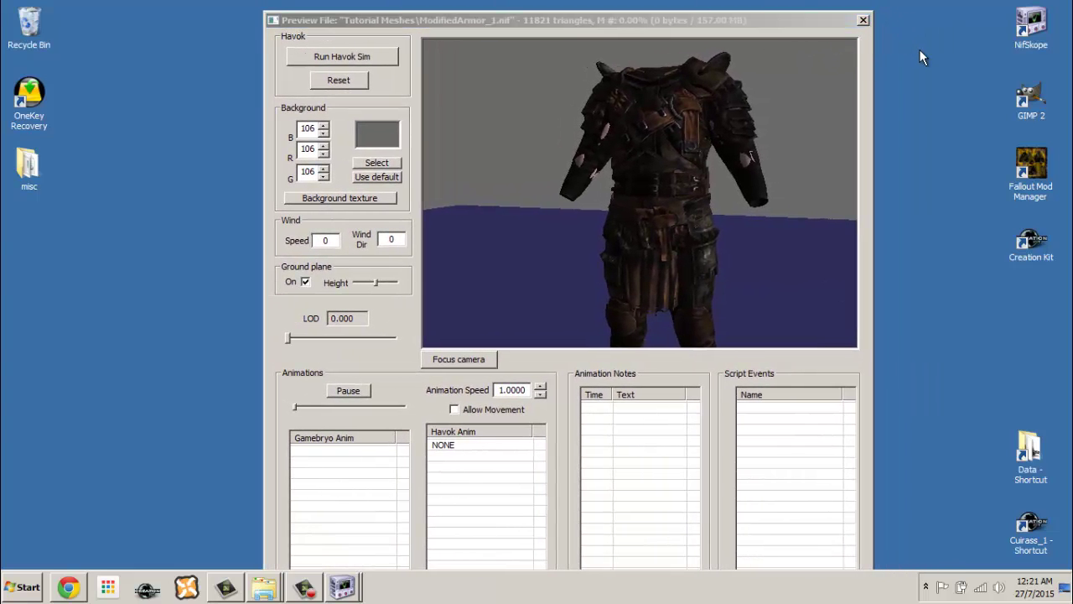
{"action": "left_click", "coordinate": [864, 20]}
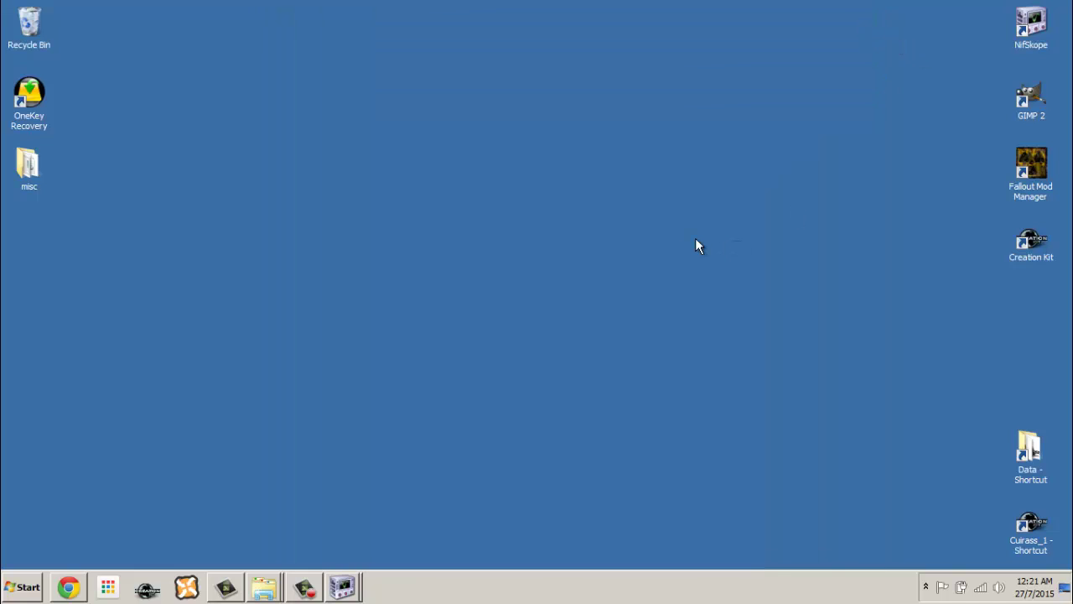